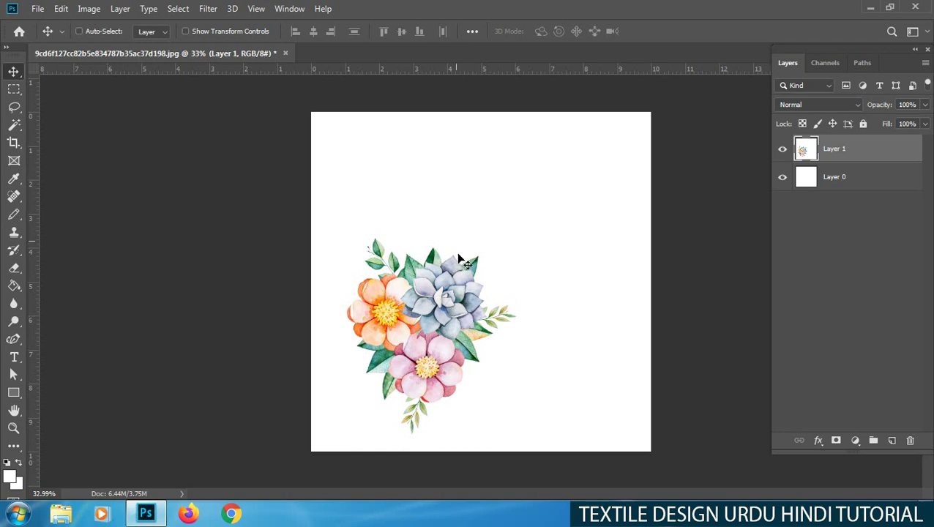
Confirm in Image Size that the canvas is 10 × 10 in at 150 ppi, without resizing
right_click(433, 303)
key("Escape")
key("ctrl+alt+i")
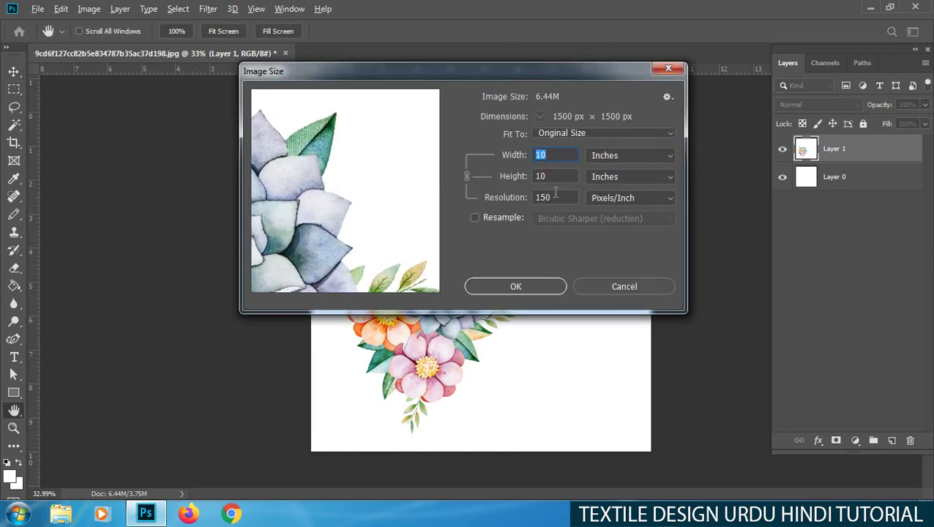
key("Escape")
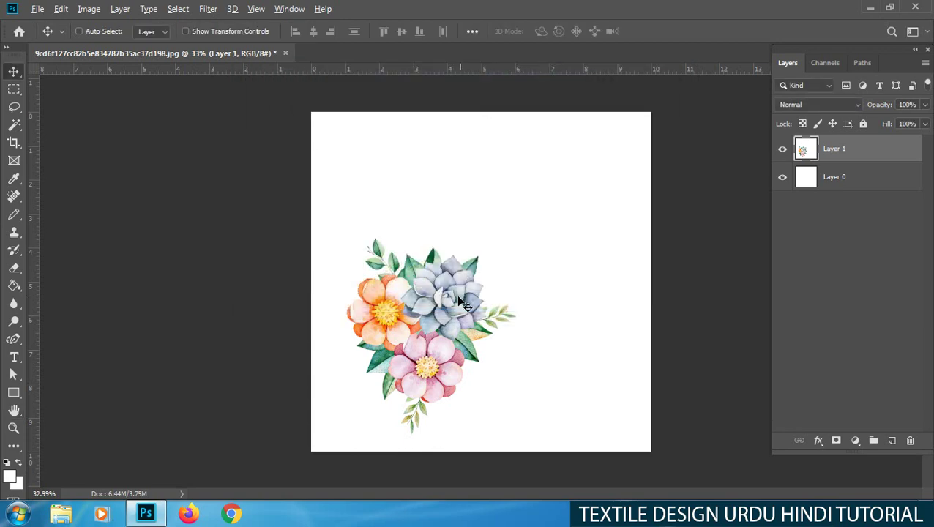
Drag the Layer 1 bouquet up and right toward the canvas centre
right_click(427, 298)
key("Escape")
right_click(409, 303)
key("Escape")
mouse_move(430, 314)
left_mouse_down()
mouse_move(487, 268)
mouse_move(513, 297)
mouse_move(478, 288)
left_mouse_up()
right_click(477, 281)
key("Escape")
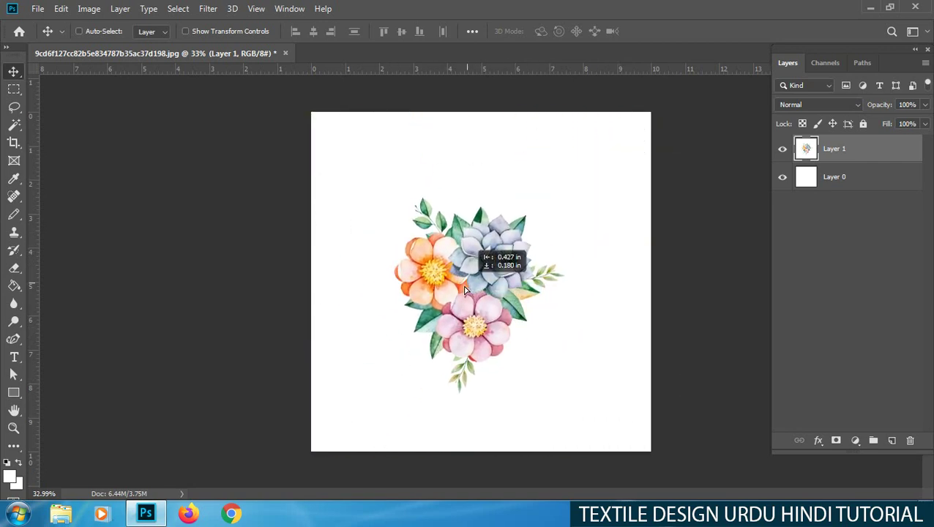
Add a horizontal guide at 5 in
left_click(256, 8)
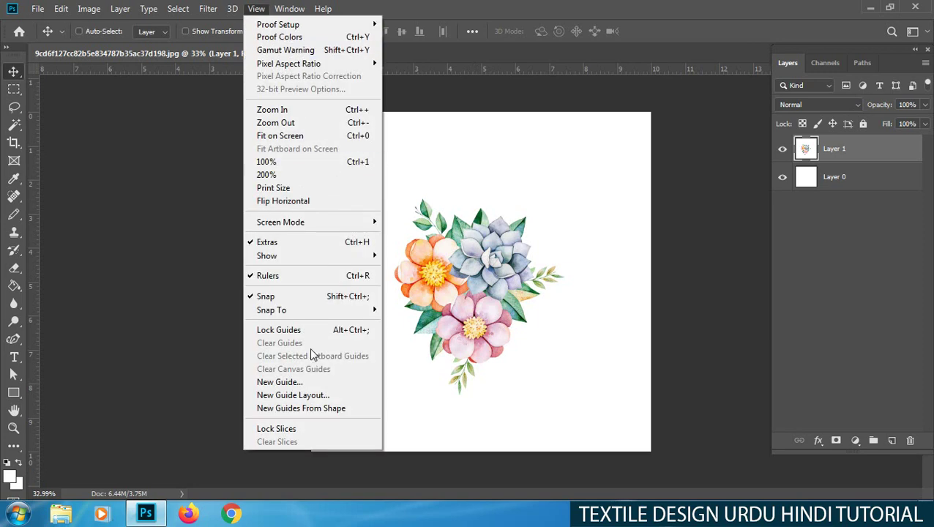
left_click(331, 383)
type("5")
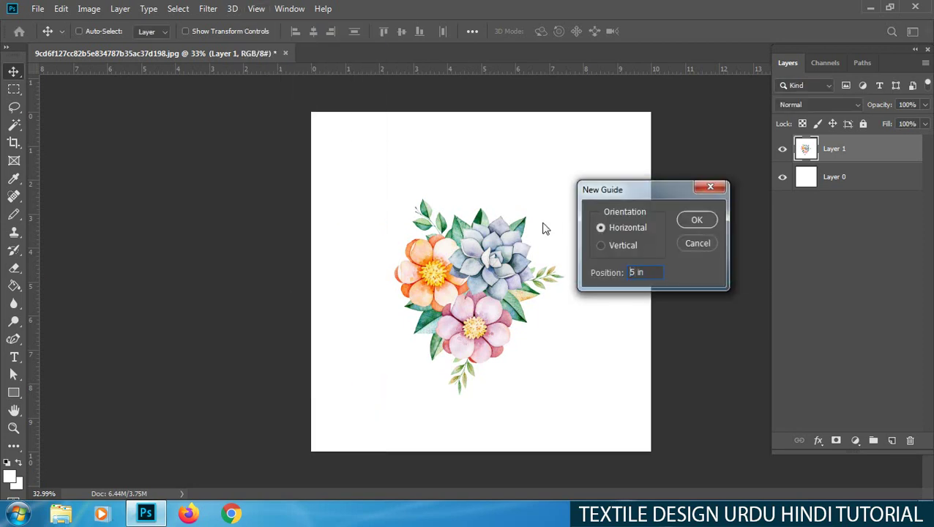
key("Return")
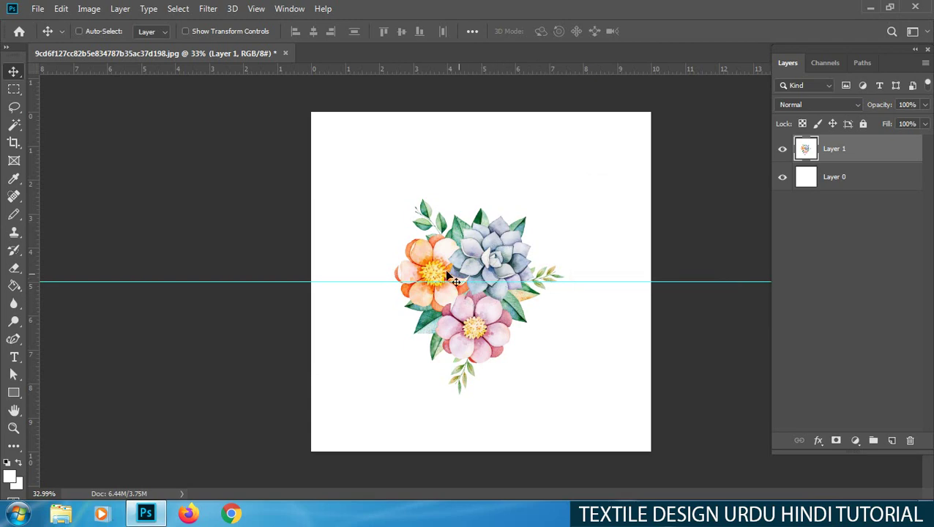
Add a vertical guide at 5 in, crossing the first at the canvas centre
left_click(255, 9)
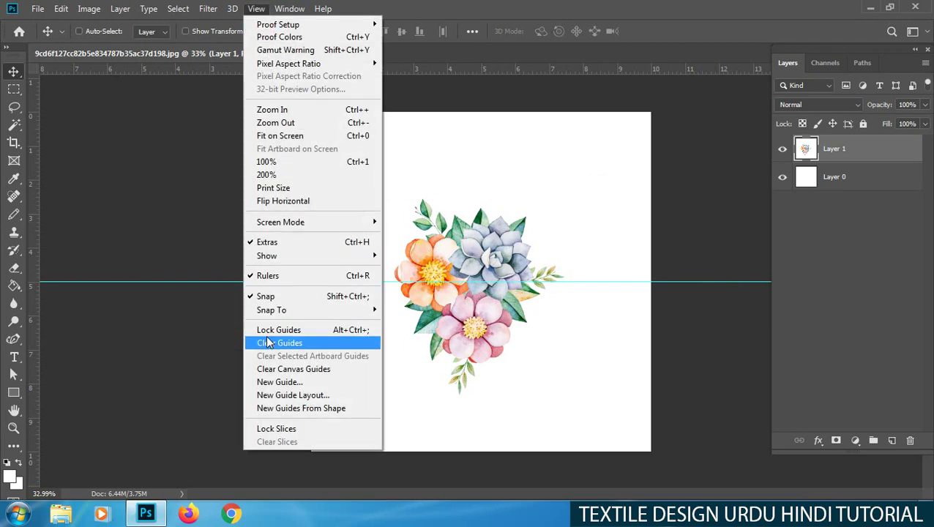
left_click(282, 382)
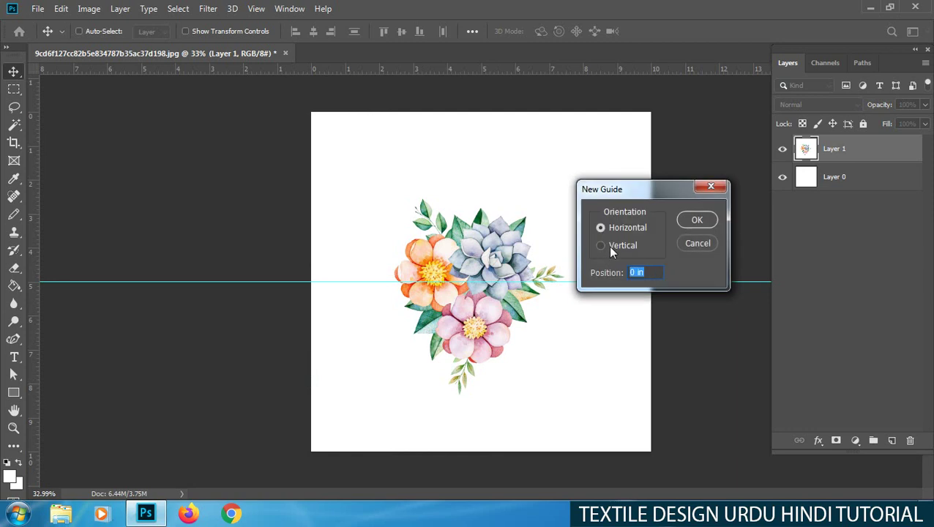
type("5")
key("Return")
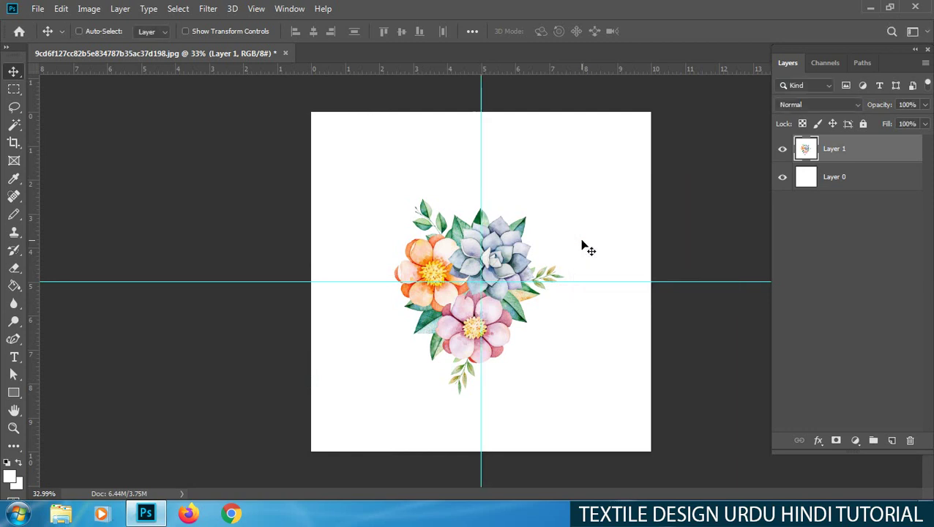
left_click(443, 325)
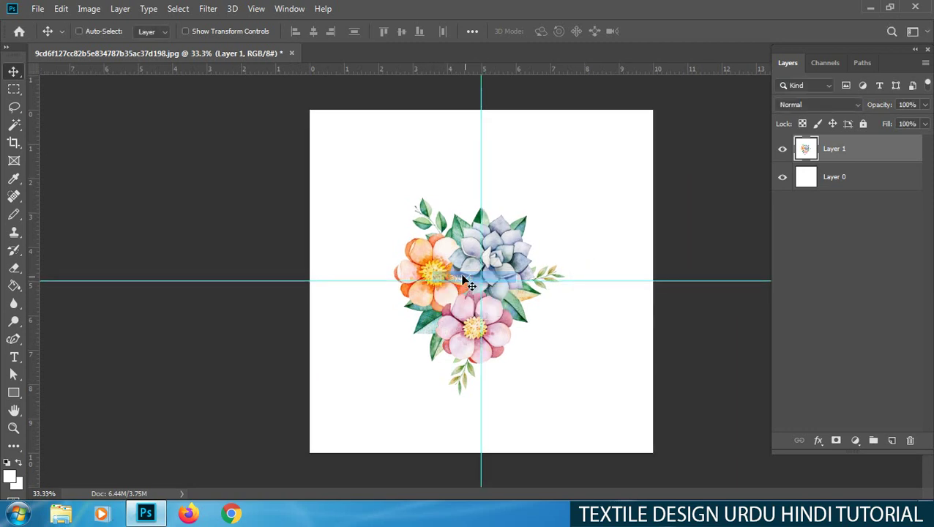
Centre the bouquet on the guide crossing and duplicate Layer 1 as Layer 1 copy
left_click_drag(462, 268, 476, 257)
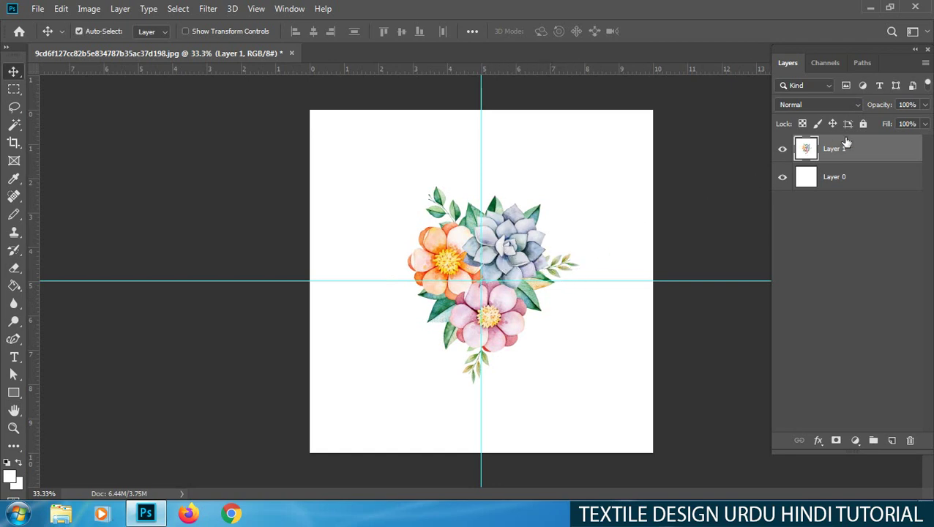
key("ctrl+j")
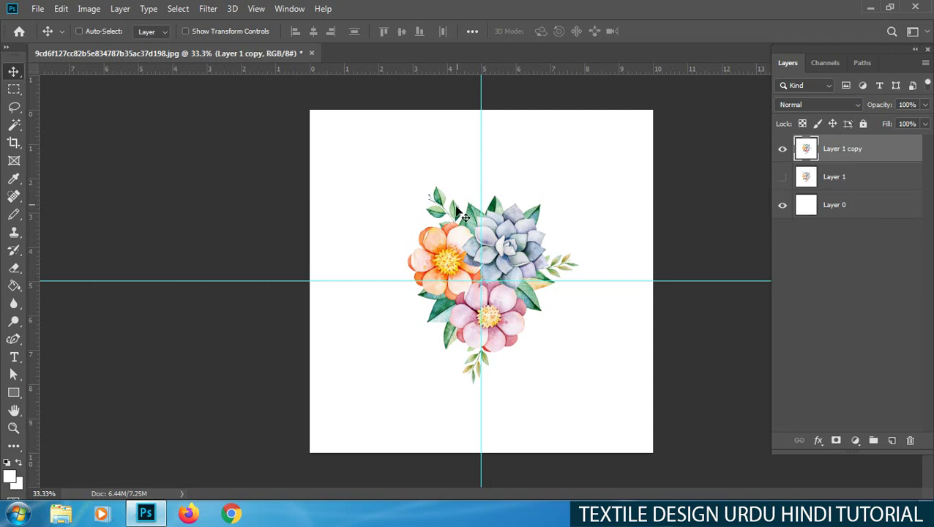
key("m")
key("b")
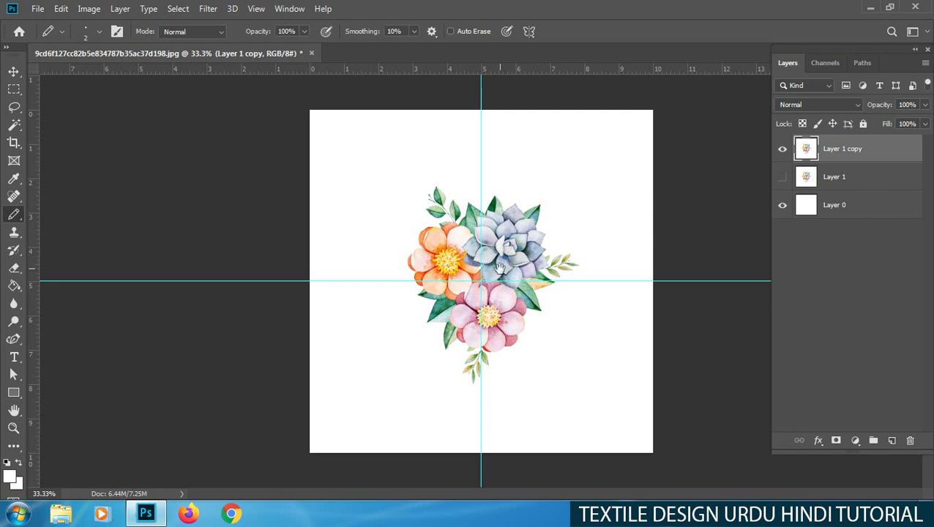
left_click(500, 269, "ctrl")
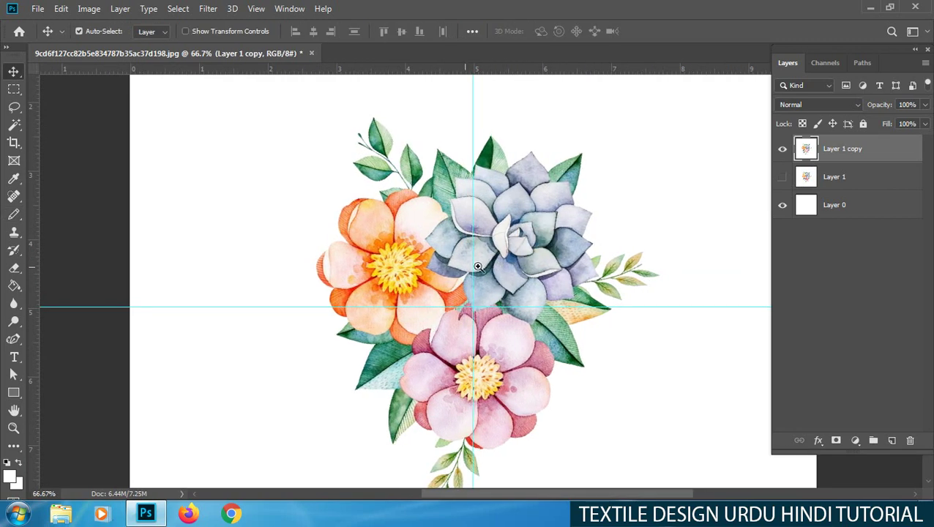
scroll(477, 267, "down", 3)
Move the top-left and top-right quarters of Layer 1 copy to the opposite bottom corners
key("m")
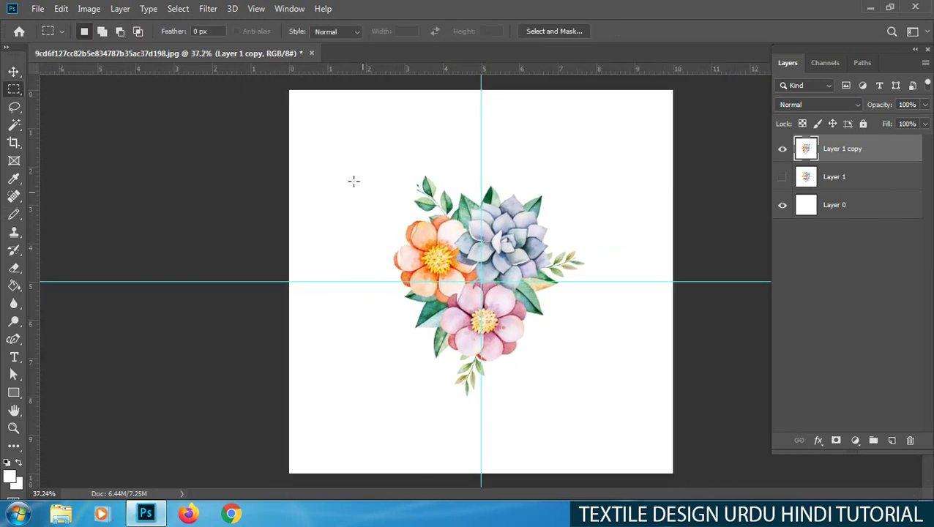
left_click_drag(353, 181, 631, 442)
key("v")
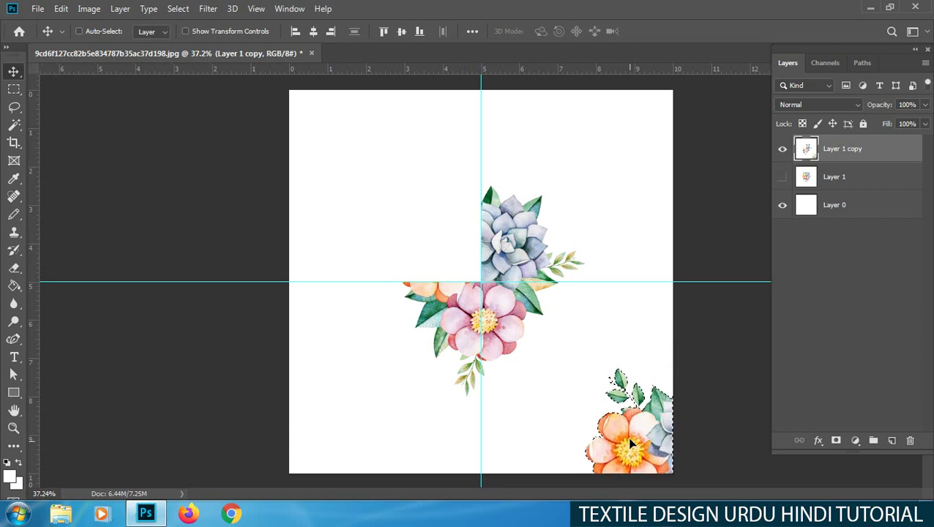
key("m")
left_click_drag(445, 185, 601, 282)
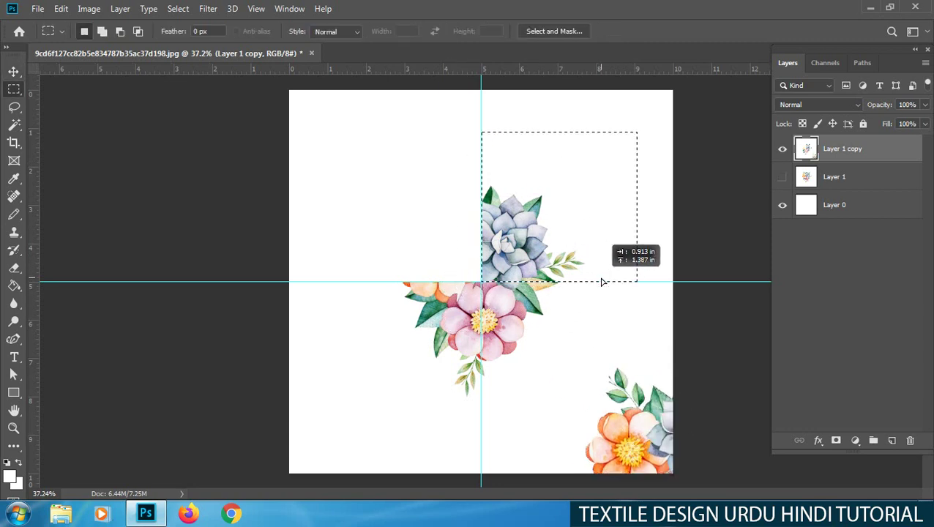
key("v")
left_click_drag(538, 220, 331, 433)
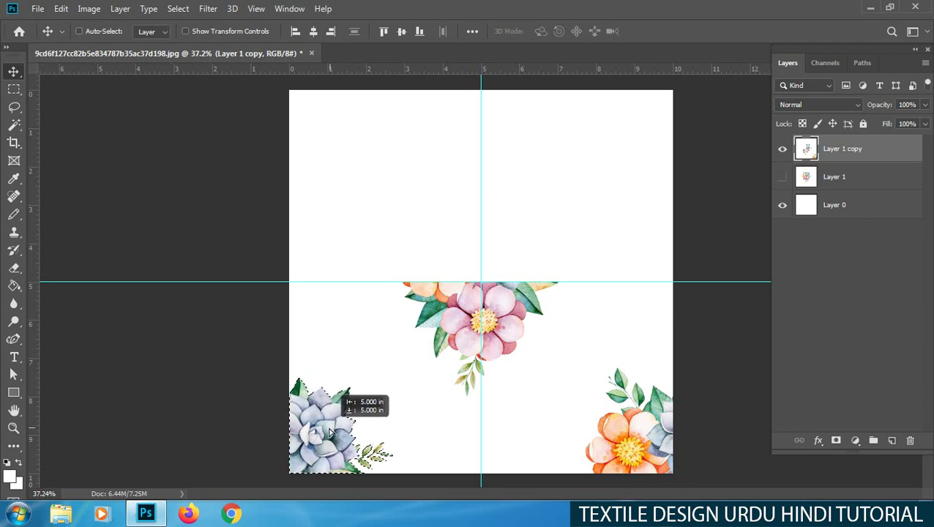
Move the bottom quarters to the opposite top corners and show Layer 1 again
key("m")
left_click_drag(394, 246, 499, 416)
left_click_drag(458, 388, 440, 382)
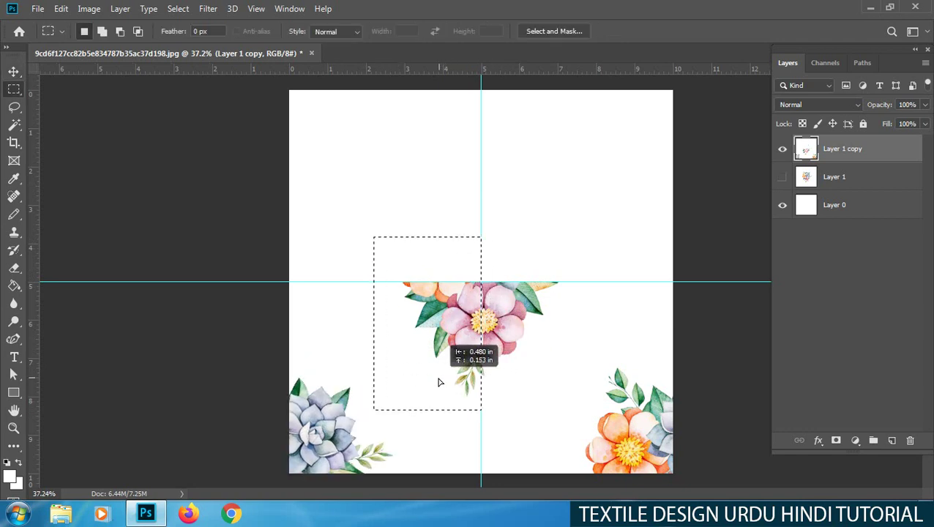
key("v")
left_click_drag(452, 317, 648, 125)
key("m")
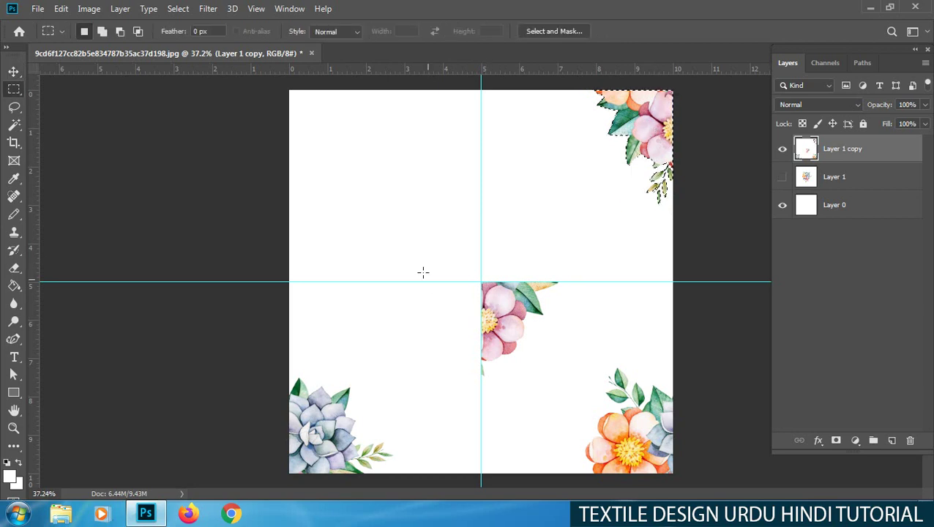
left_click_drag(421, 260, 567, 386)
key("w")
key("v")
mouse_move(492, 315)
left_mouse_down()
mouse_move(353, 150)
mouse_move(300, 122)
left_mouse_up()
left_click(782, 177)
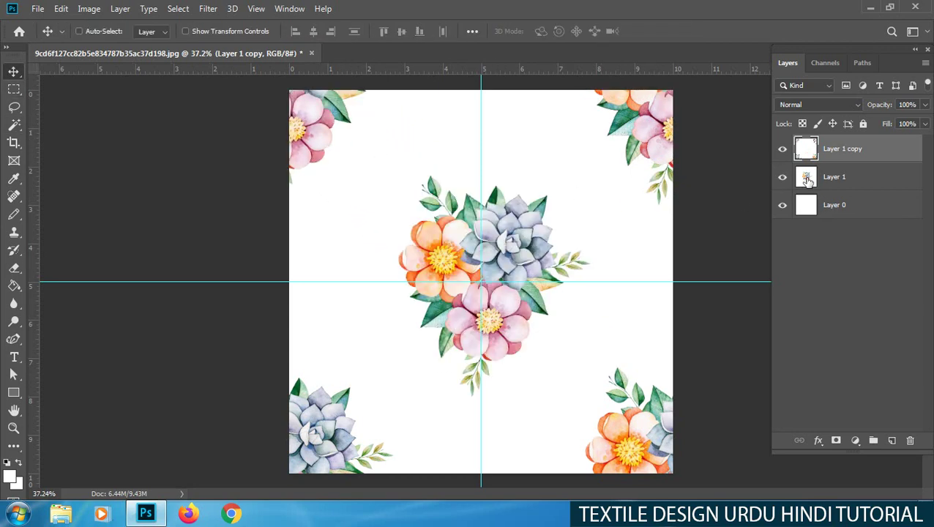
Duplicate Layer 1 and transform the copy: about 42% size, flipped, tilted near 142°, upper right
left_click(808, 181)
key("ctrl+j")
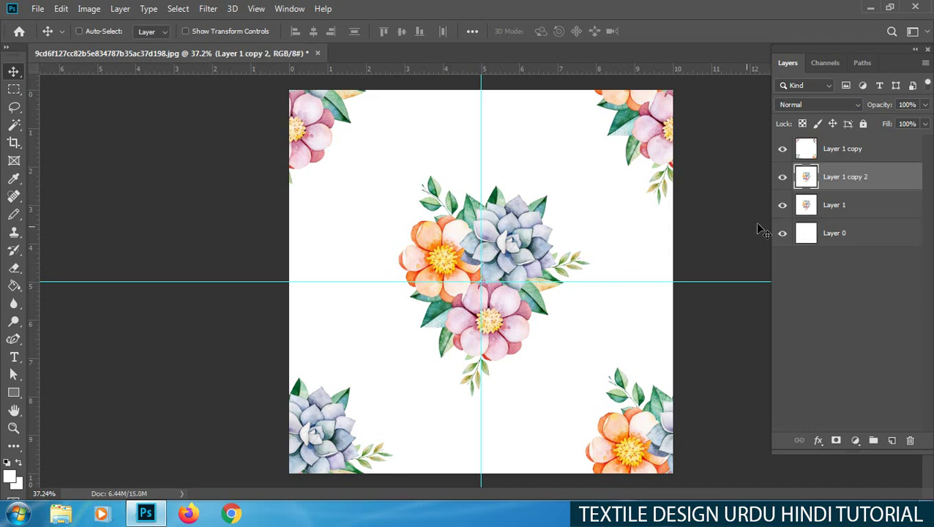
key("ctrl+t")
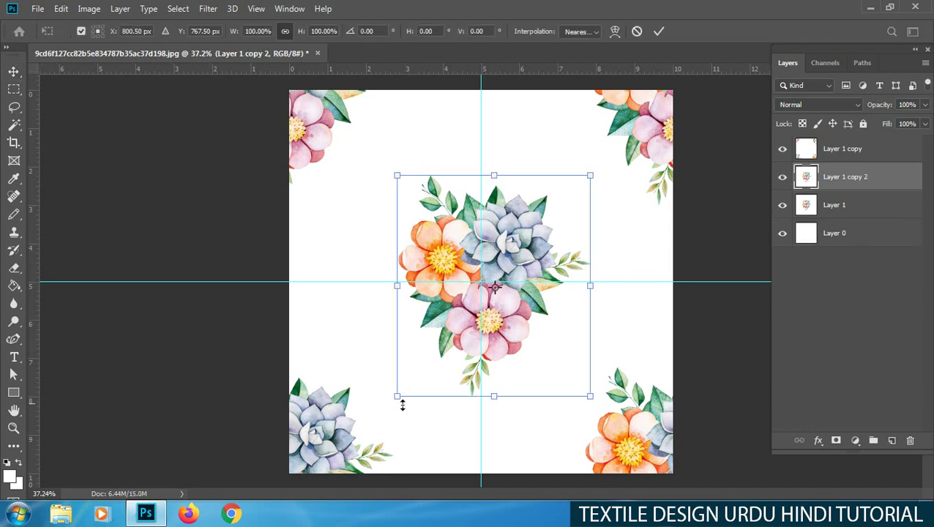
left_click_drag(398, 397, 485, 298)
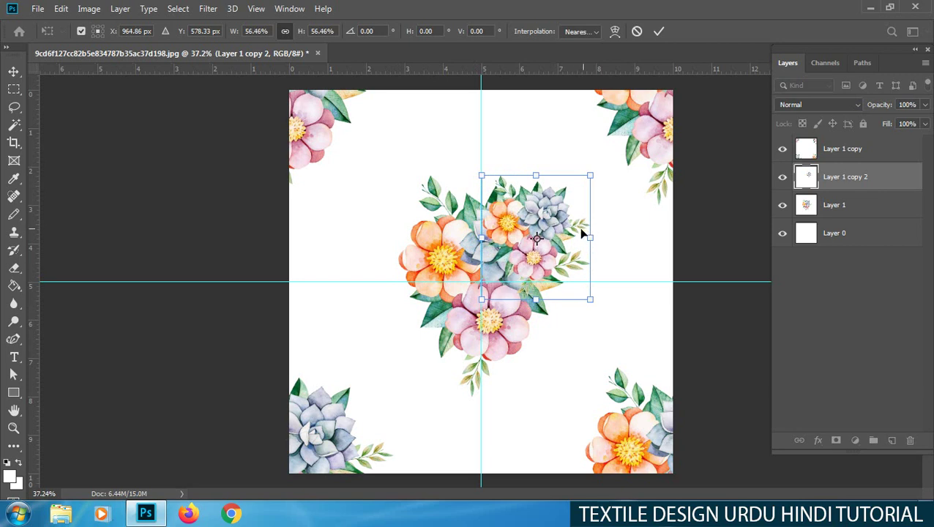
left_click_drag(581, 230, 626, 185)
right_click(600, 196)
left_click(657, 325)
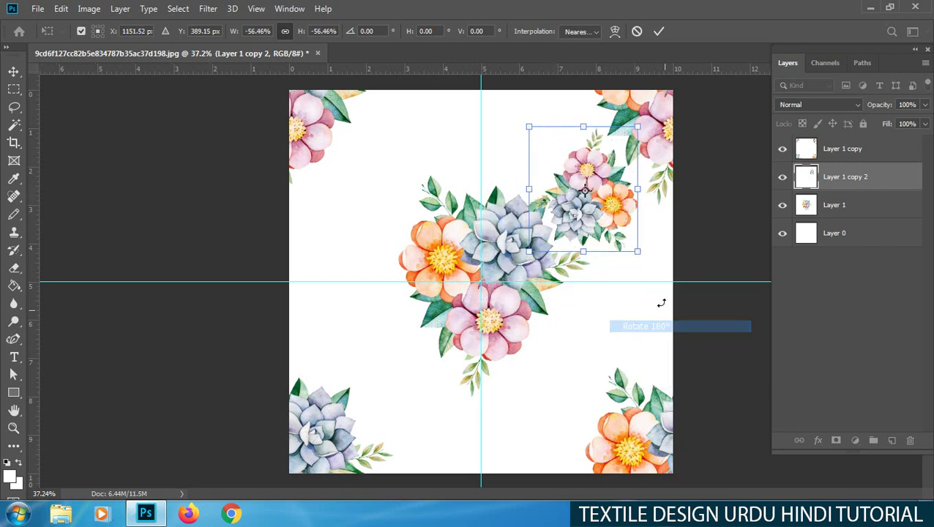
left_click_drag(639, 249, 596, 209)
left_click_drag(621, 270, 655, 205)
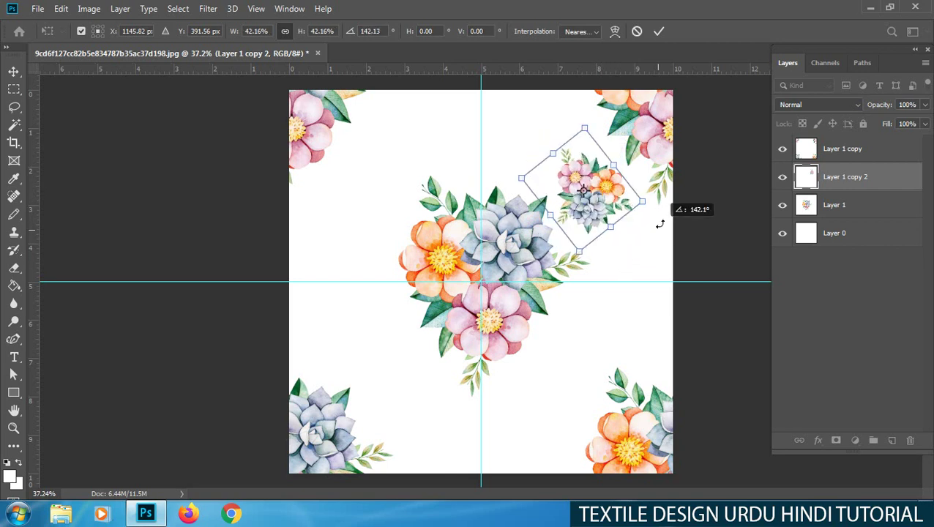
key("Return")
Nudge the small flower copy into place and rotate it slightly
left_click_drag(595, 183, 589, 202)
key("ctrl+t")
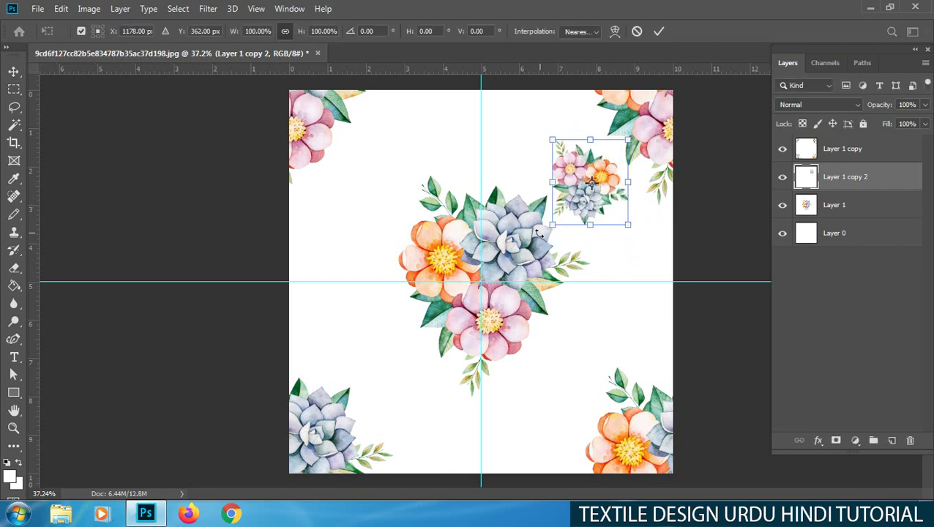
mouse_move(551, 229)
left_mouse_down()
mouse_move(558, 209)
mouse_move(593, 187)
mouse_move(594, 209)
left_mouse_up()
key("Return")
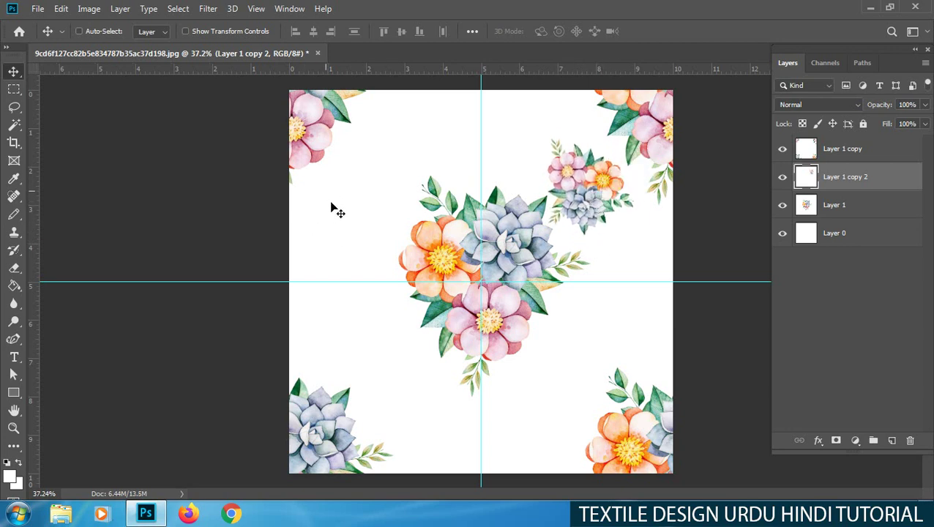
Copy the small cluster to the upper left and rotate it 90° counter-clockwise
left_click_drag(611, 174, 612, 169)
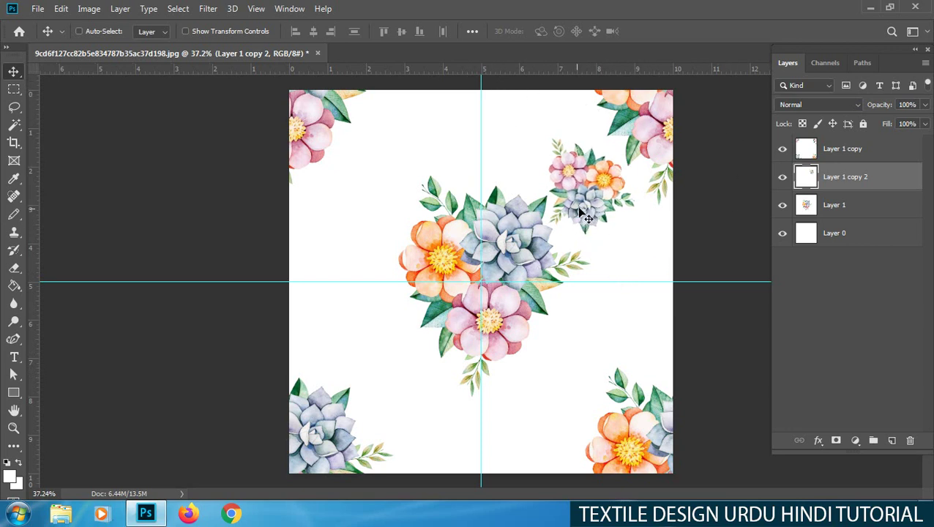
left_click_drag(595, 209, 379, 214)
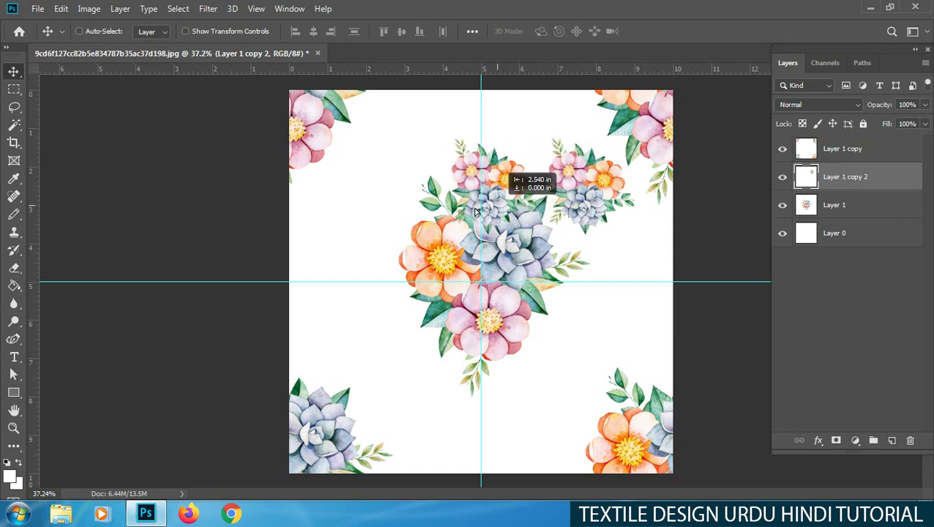
key("ctrl+z")
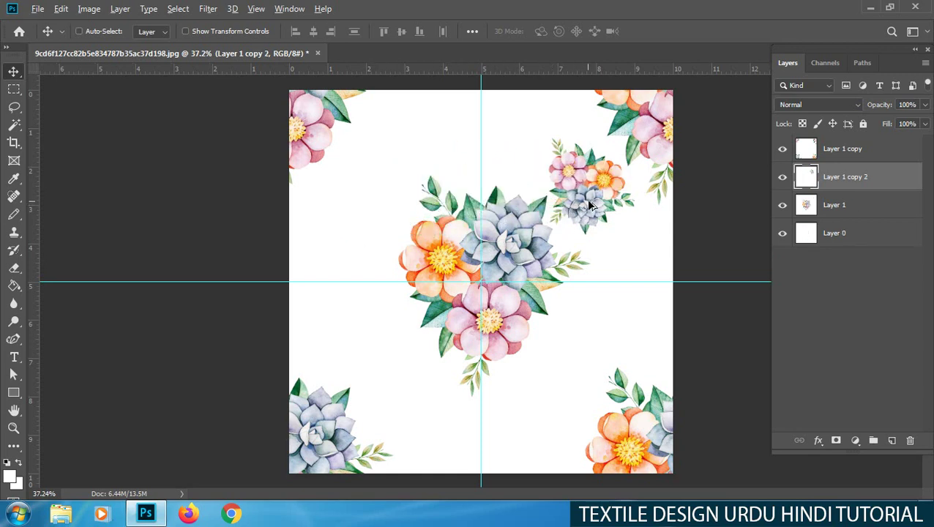
mouse_move(586, 211)
left_mouse_down()
mouse_move(372, 211)
mouse_move(402, 217)
left_mouse_up()
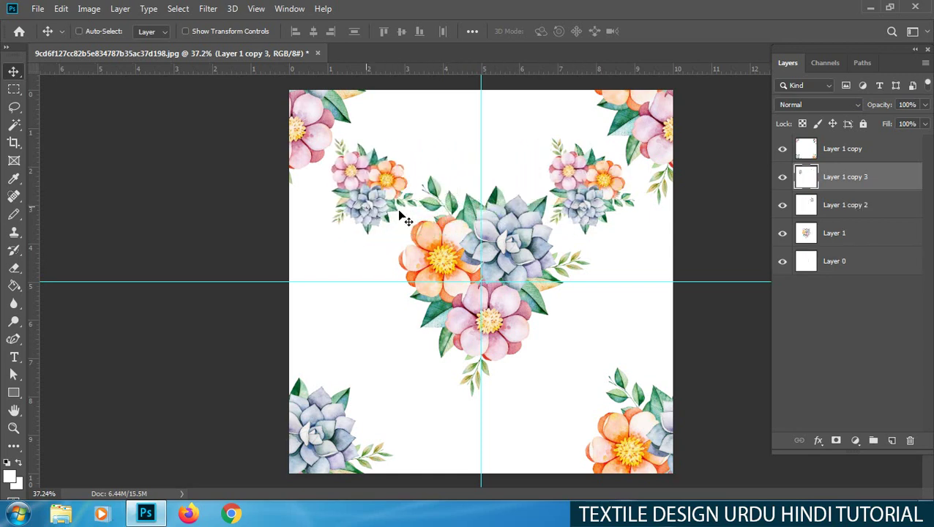
key("ctrl+t")
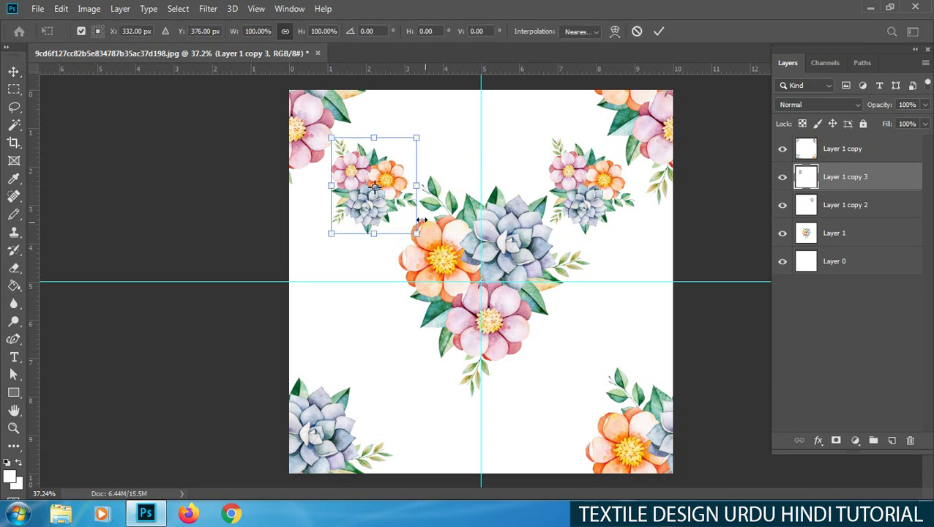
right_click(386, 178)
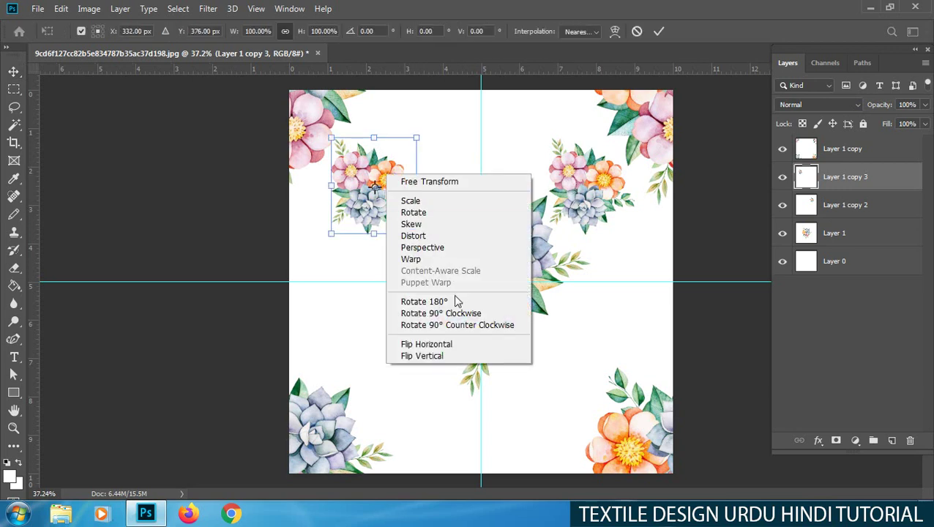
left_click(455, 326)
key("Return")
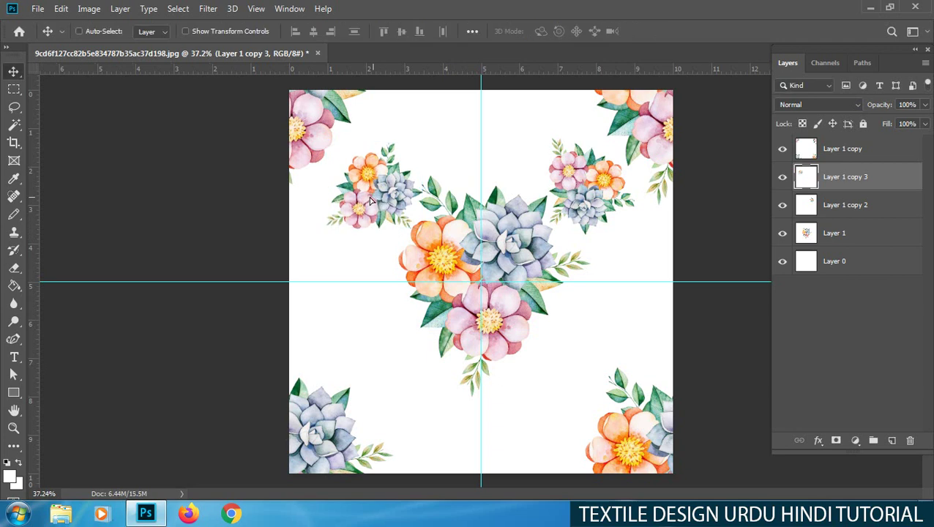
Place another cluster copy at the lower left, rotated 90° counter-clockwise
mouse_move(378, 213)
left_mouse_down()
mouse_move(366, 208)
mouse_move(401, 350)
left_mouse_up()
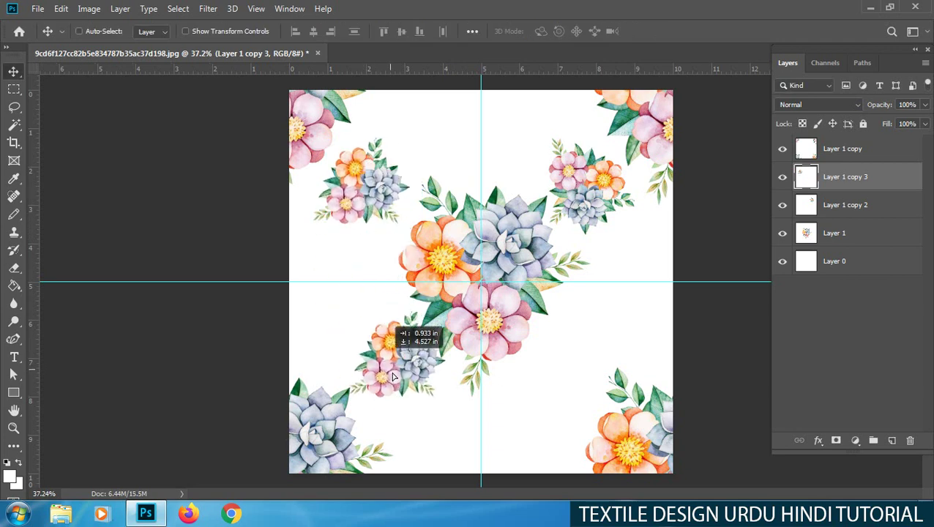
key("ctrl+t")
right_click(402, 354)
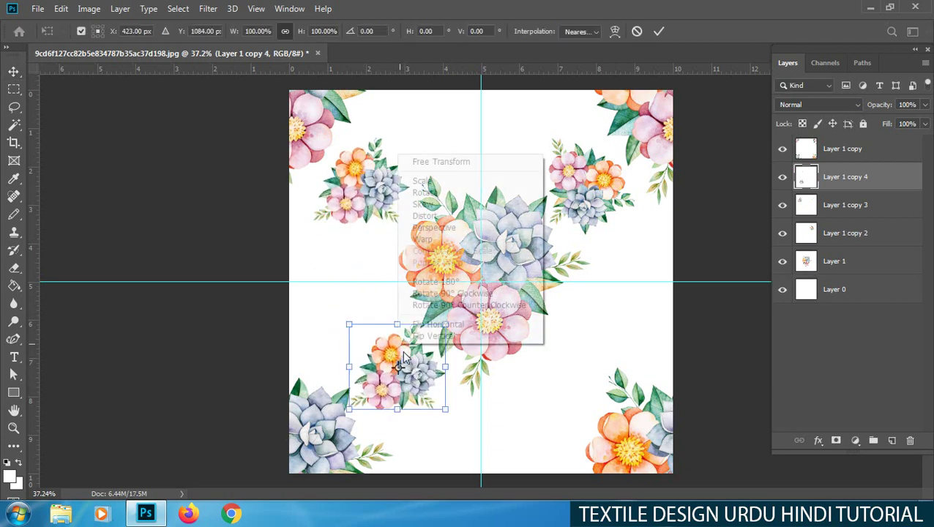
left_click(480, 306)
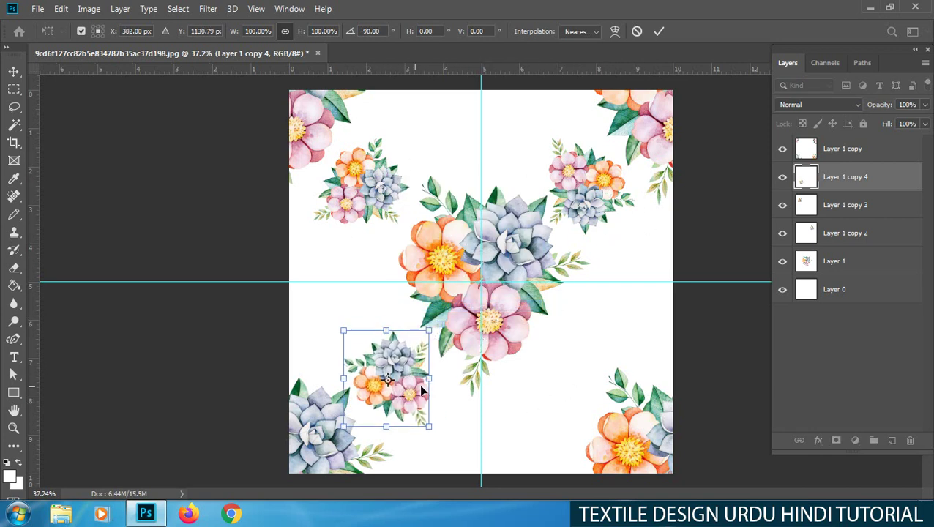
key("Return")
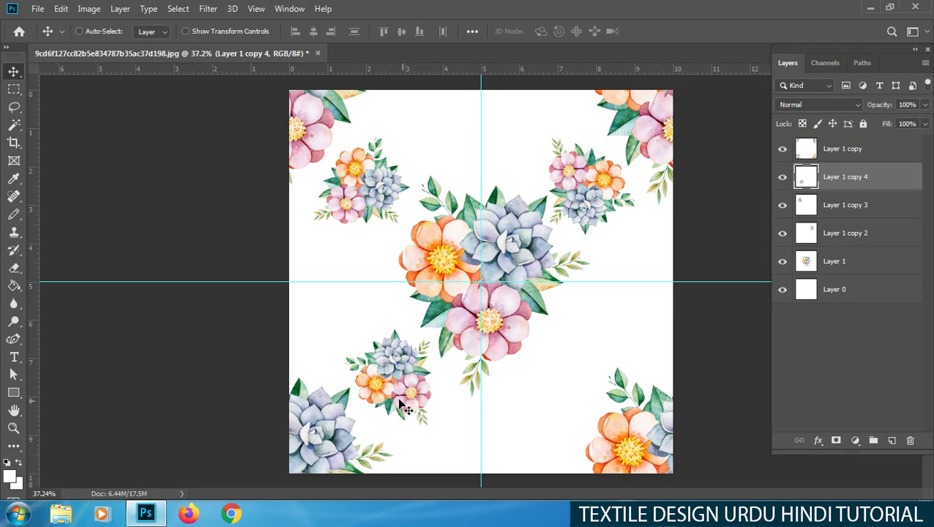
Add a cluster copy at the lower right, rotated 90° counter-clockwise, near the corner flowers
left_click_drag(407, 408, 570, 408)
key("ctrl+t")
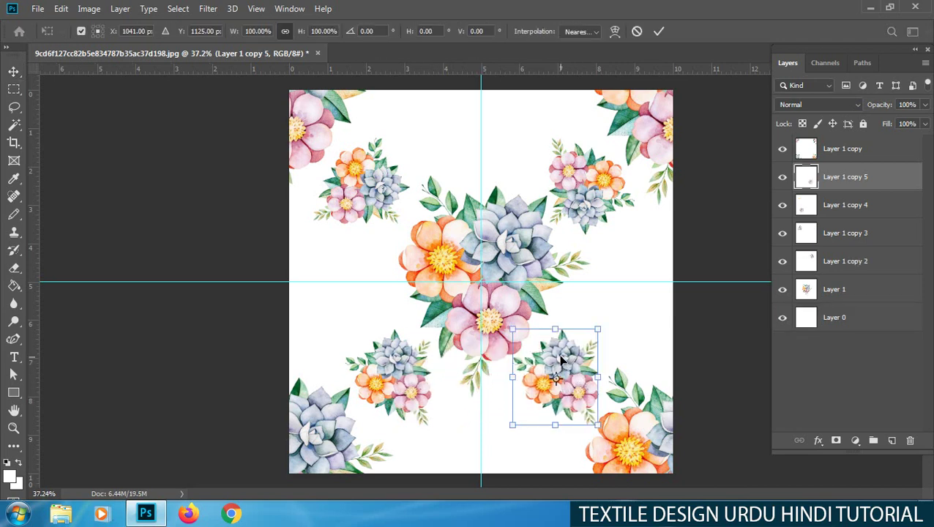
right_click(600, 398)
left_click(632, 314)
key("Return")
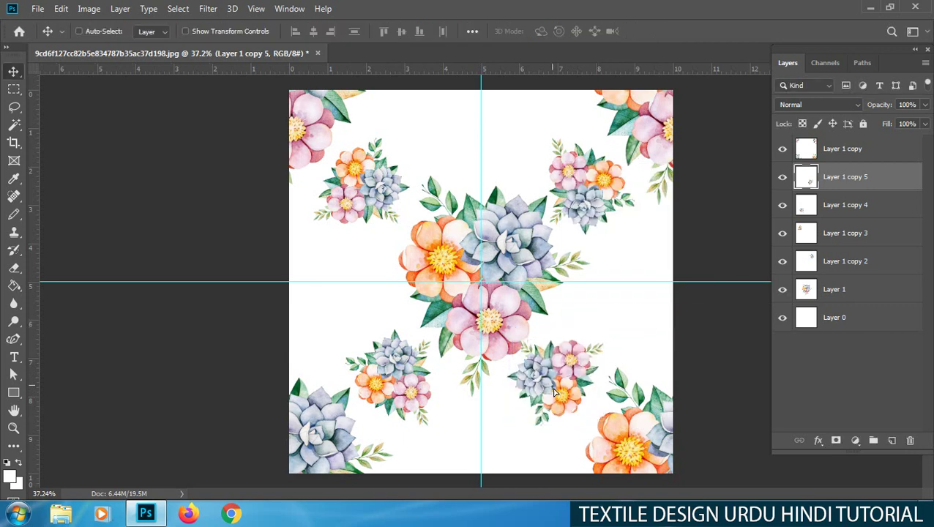
left_click_drag(555, 387, 574, 399)
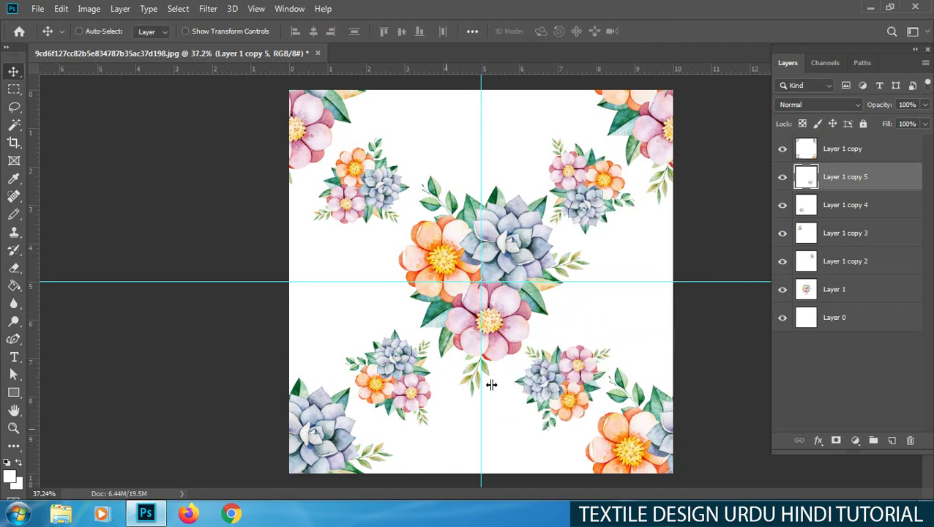
Select Layer 1 from the canvas and duplicate it as Layer 1 copy 6
right_click(496, 241)
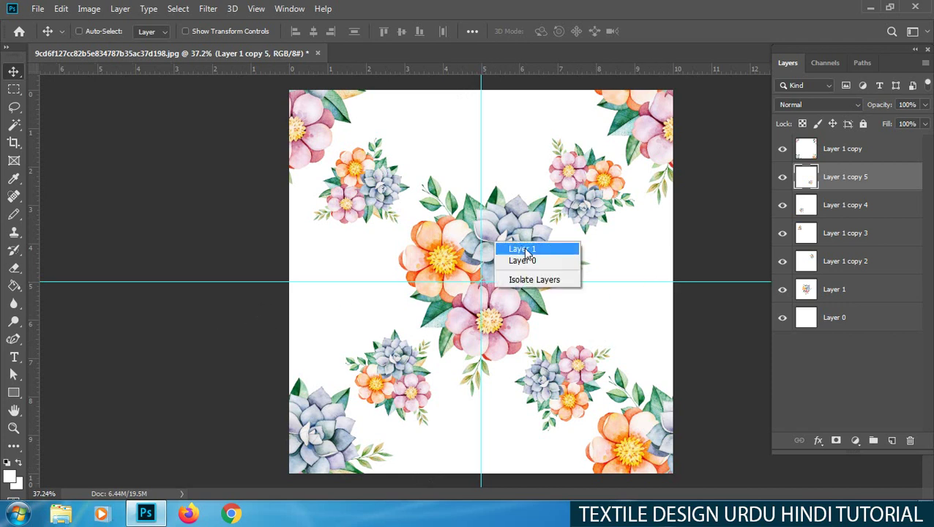
left_click(523, 256)
key("ctrl+j")
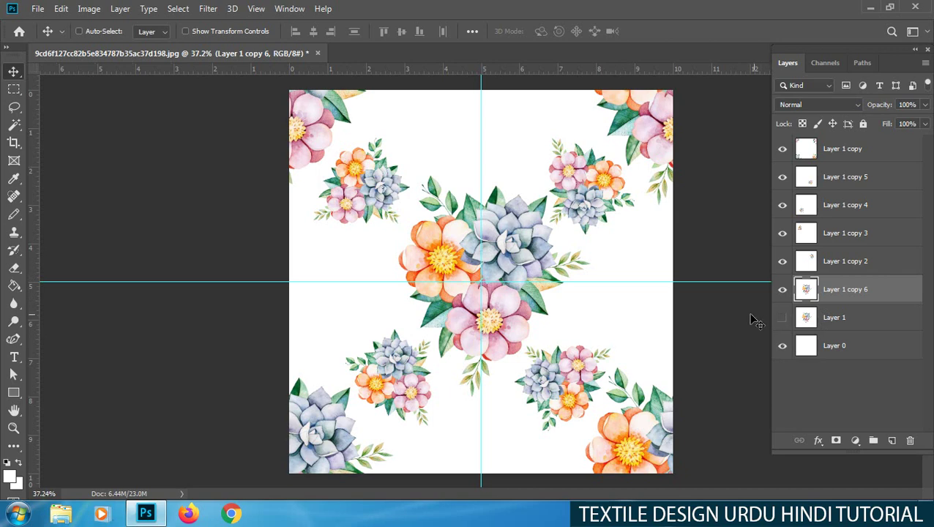
Turn the Layer 1 copy 6 bouquet about 75° counter-clockwise and recentre it over the guide crossing
key("ctrl+t")
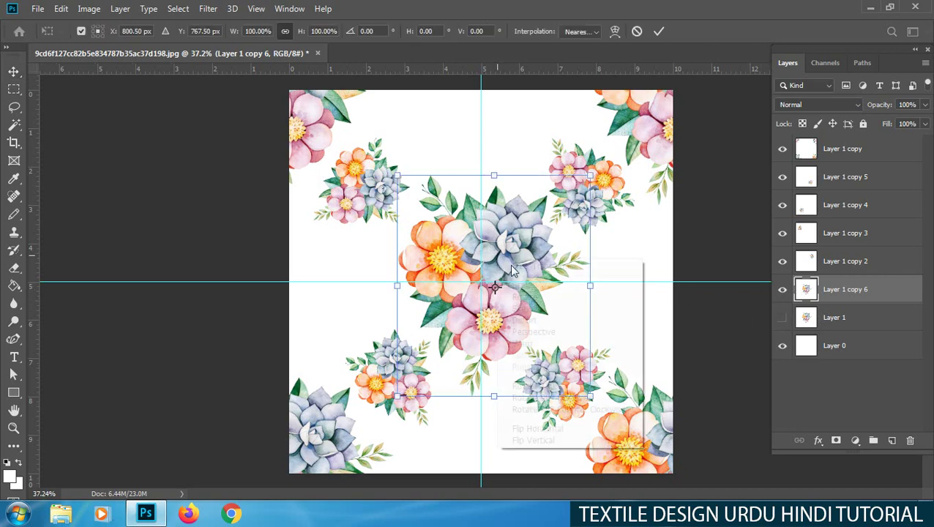
right_click(495, 257)
left_click(556, 398)
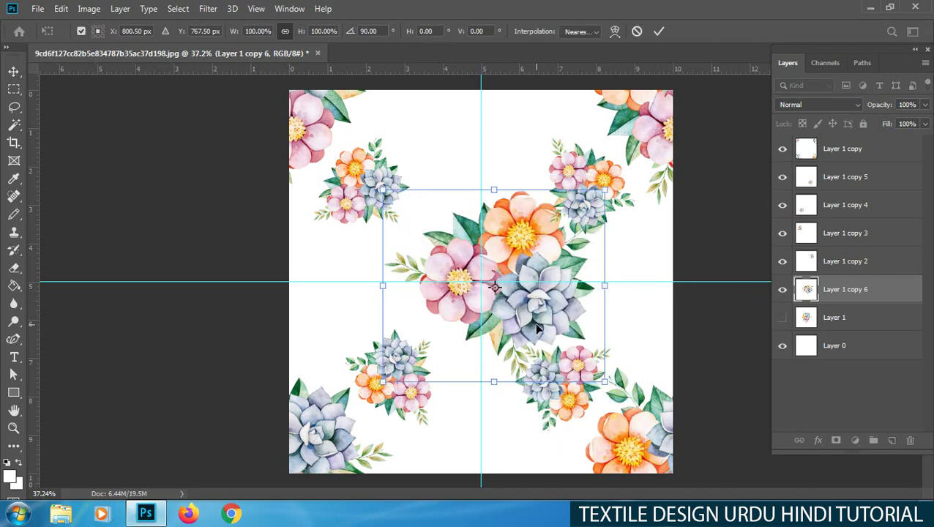
left_click_drag(537, 329, 493, 156)
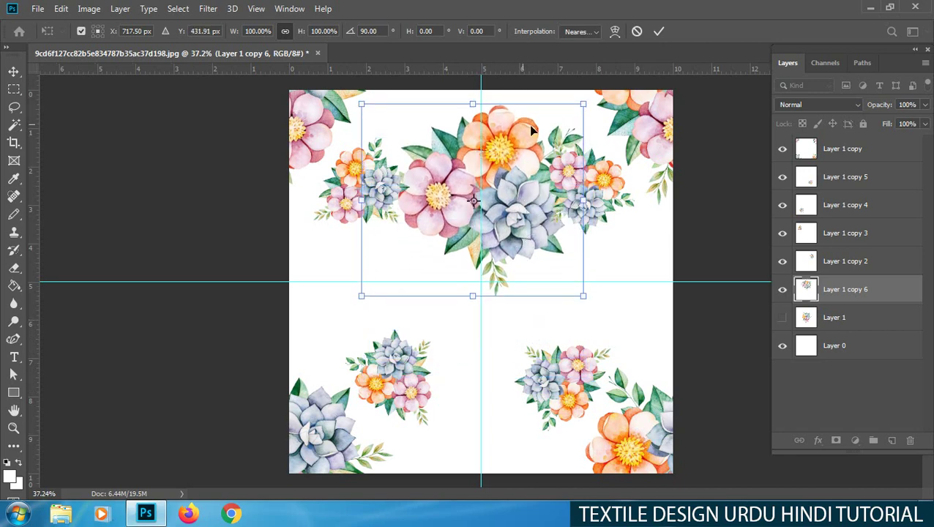
right_click(526, 155)
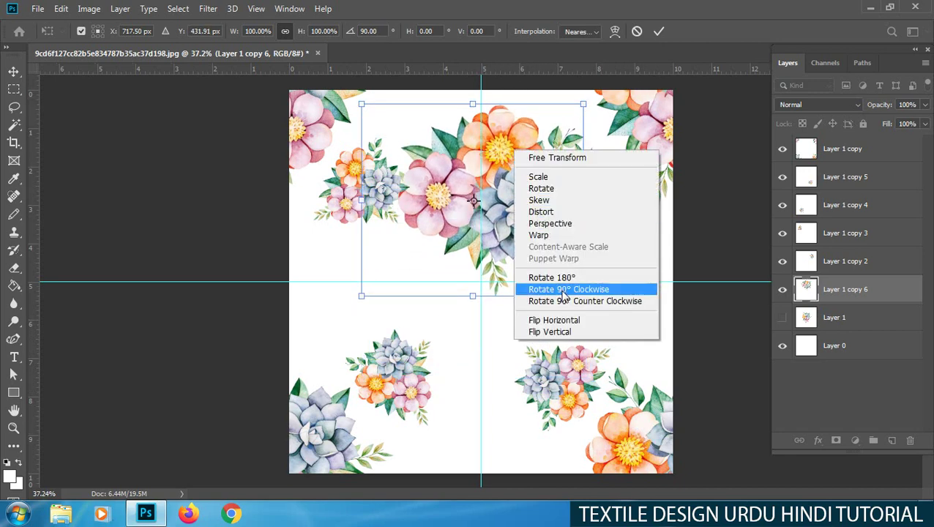
left_click(556, 290)
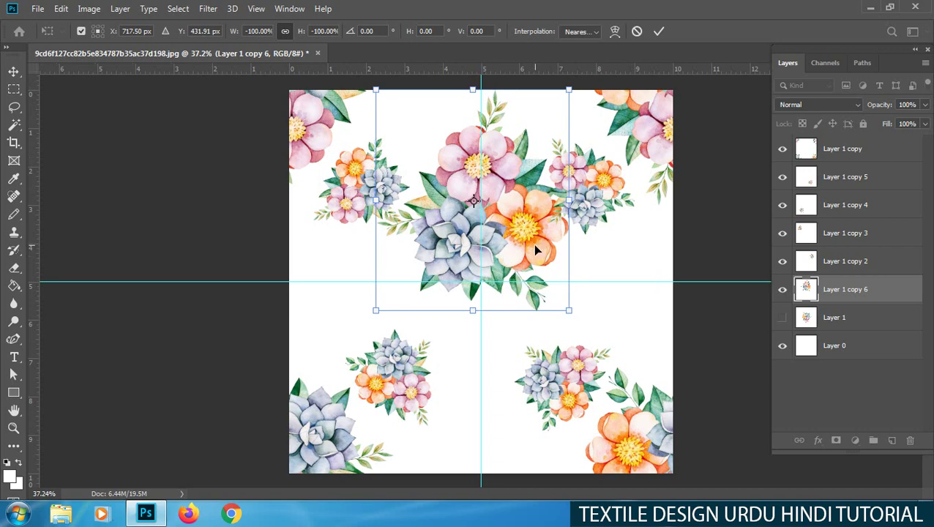
right_click(499, 196)
left_click(559, 327)
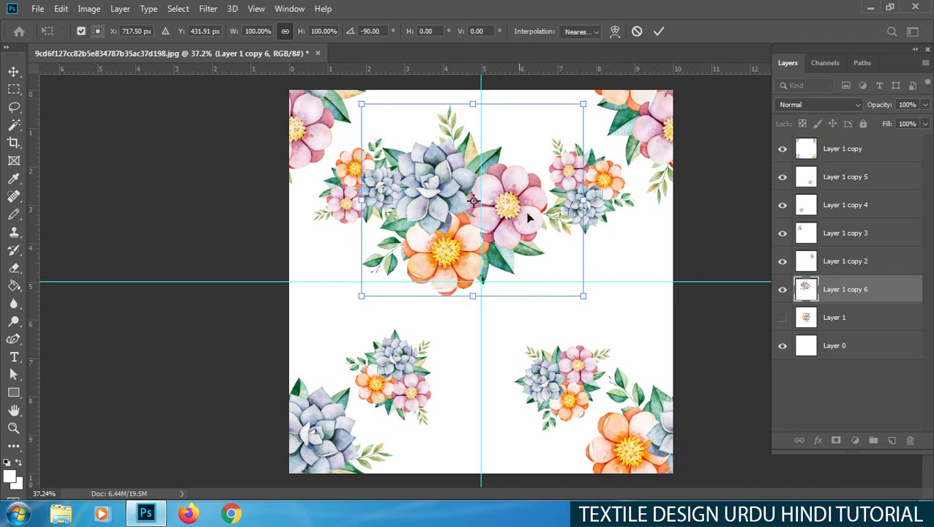
mouse_move(614, 205)
left_mouse_down()
mouse_move(622, 197)
mouse_move(618, 234)
left_mouse_up()
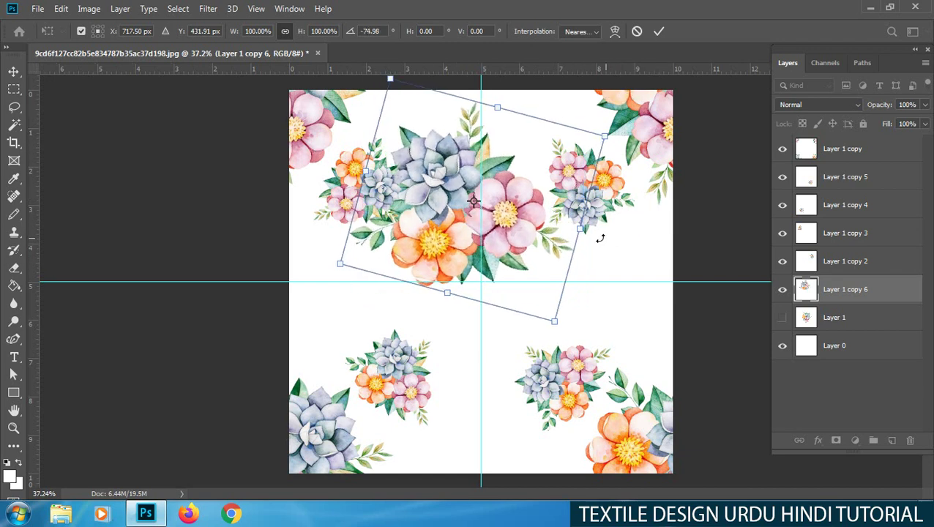
key("Return")
left_click_drag(529, 240, 544, 249)
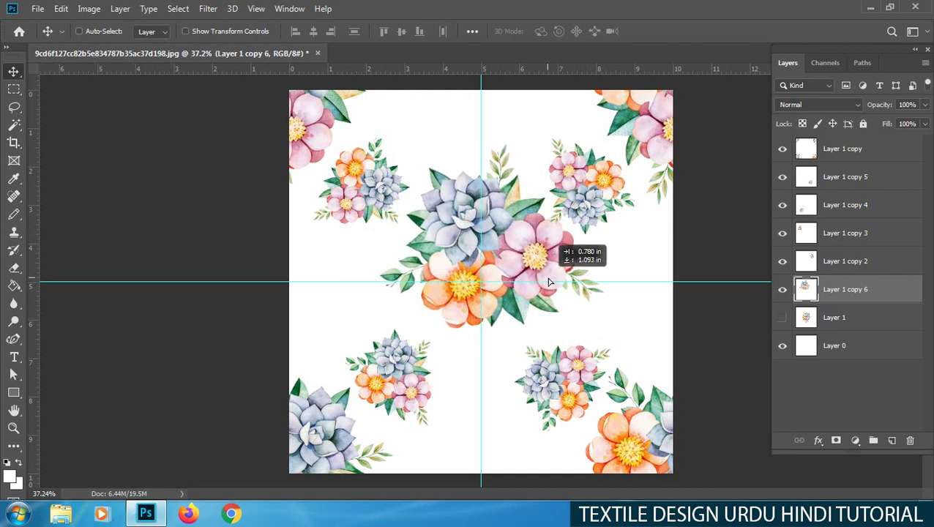
Select the upper part of the Layer 1 copy 6 bouquet and move it to the bottom edge
key("m")
left_click_drag(372, 158, 631, 247)
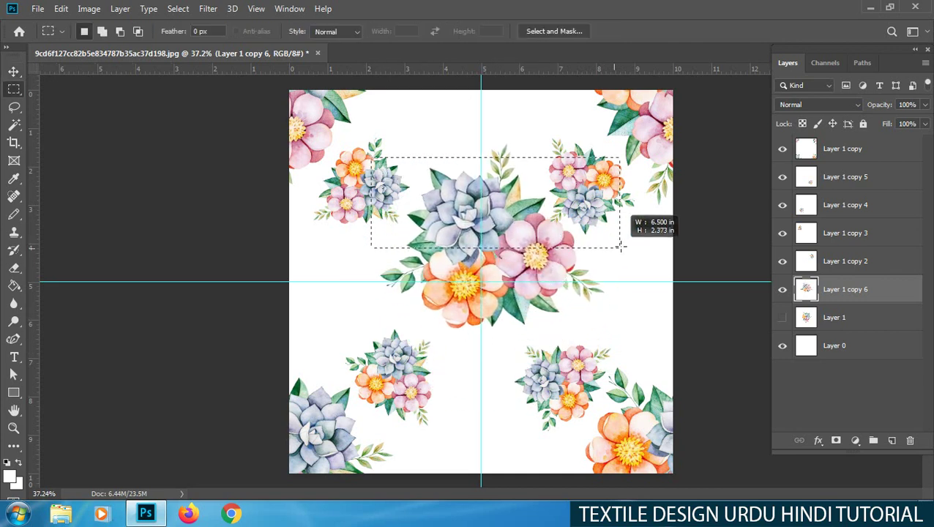
left_click_drag(350, 130, 612, 243)
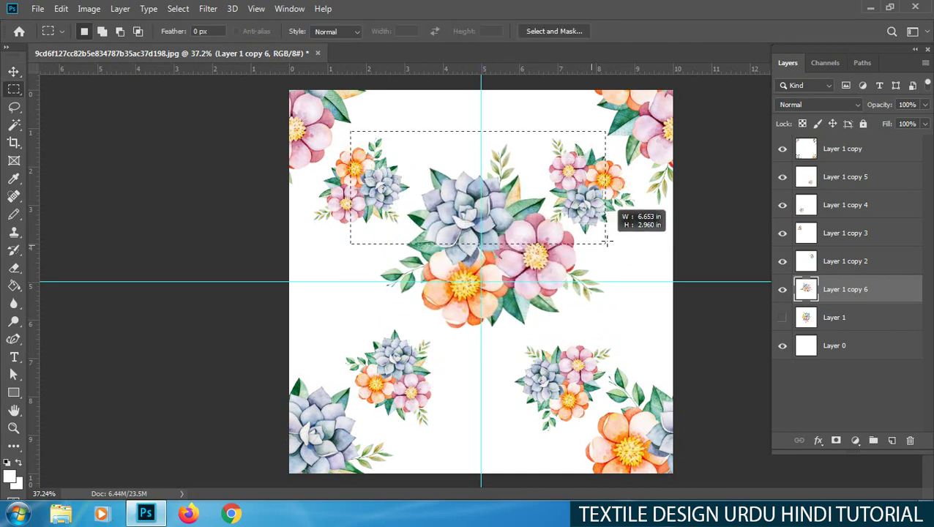
key("v")
left_click_drag(538, 243, 528, 458)
Select the remaining centre flowers and move them up to the top edge
key("w")
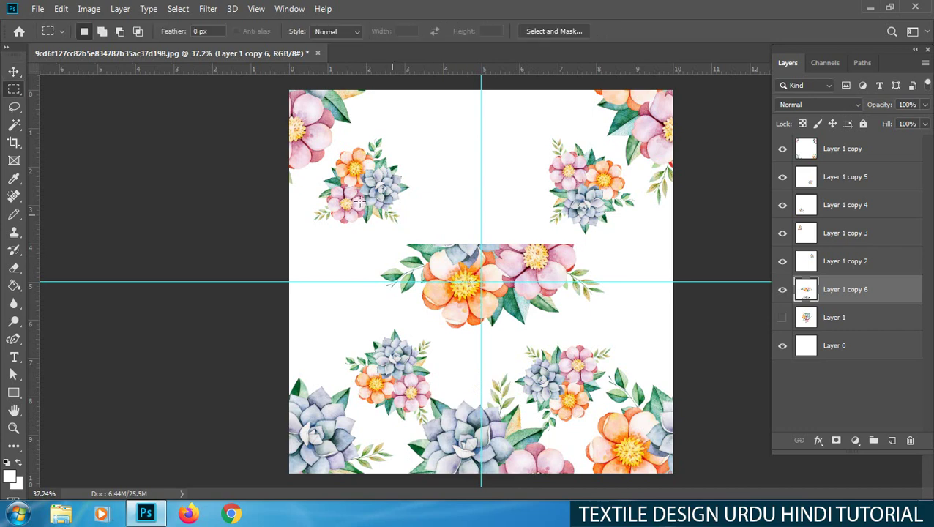
left_click_drag(344, 200, 651, 354)
key("v")
left_click_drag(523, 258, 522, 103)
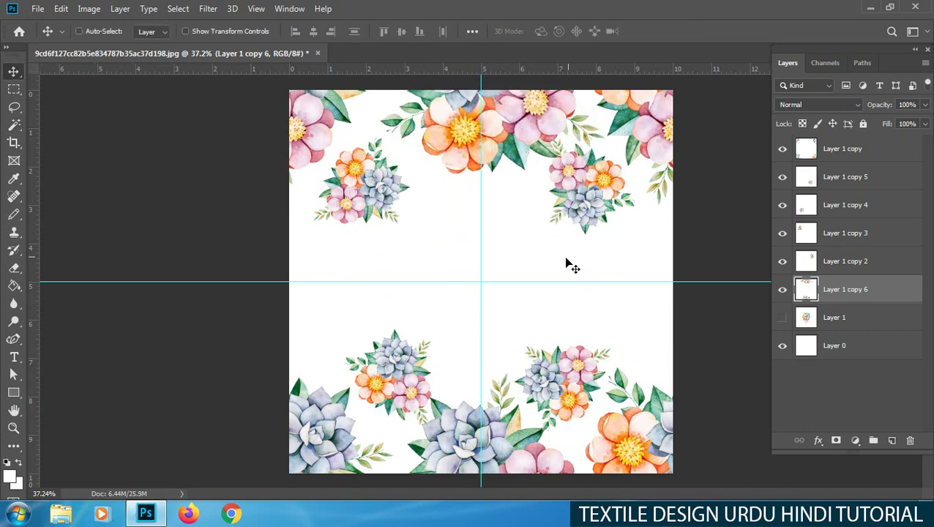
Show Layer 1 and duplicate it as a new bouquet copy
left_click(782, 317)
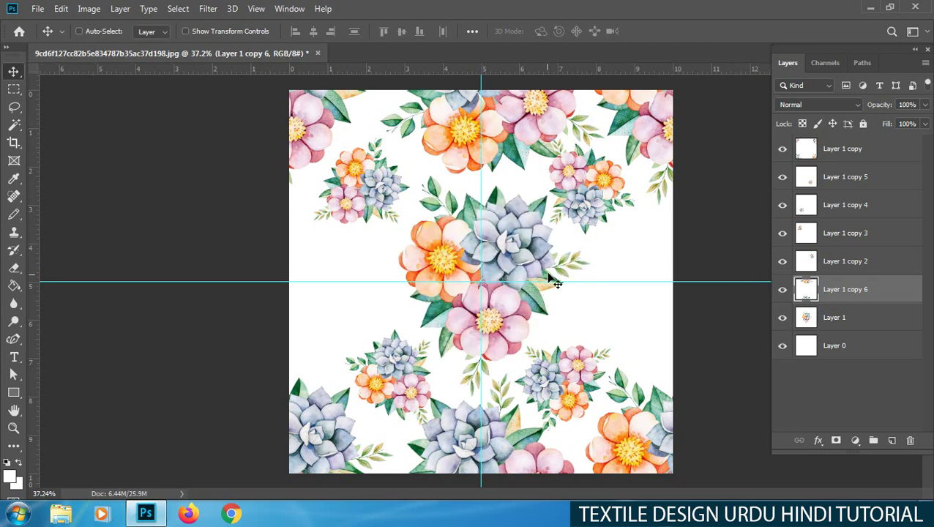
key("ctrl+j")
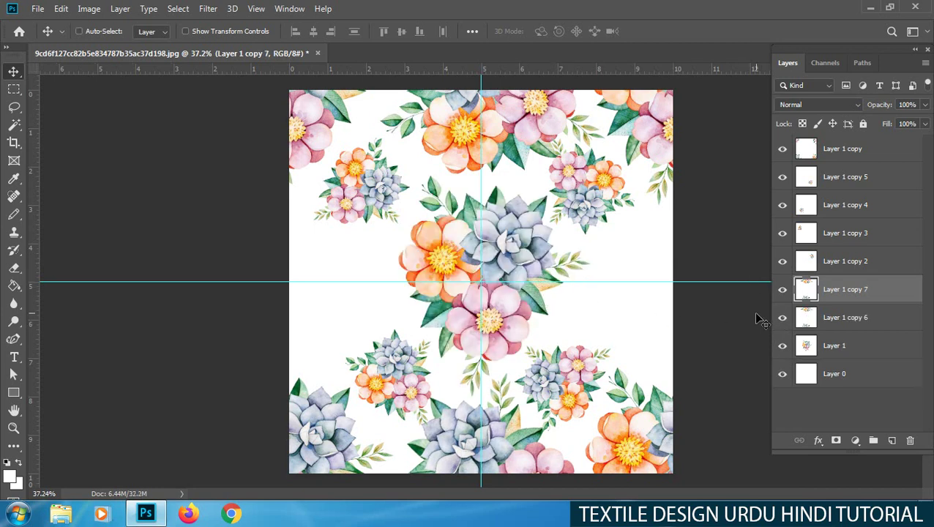
key("ctrl+e")
left_click(805, 324)
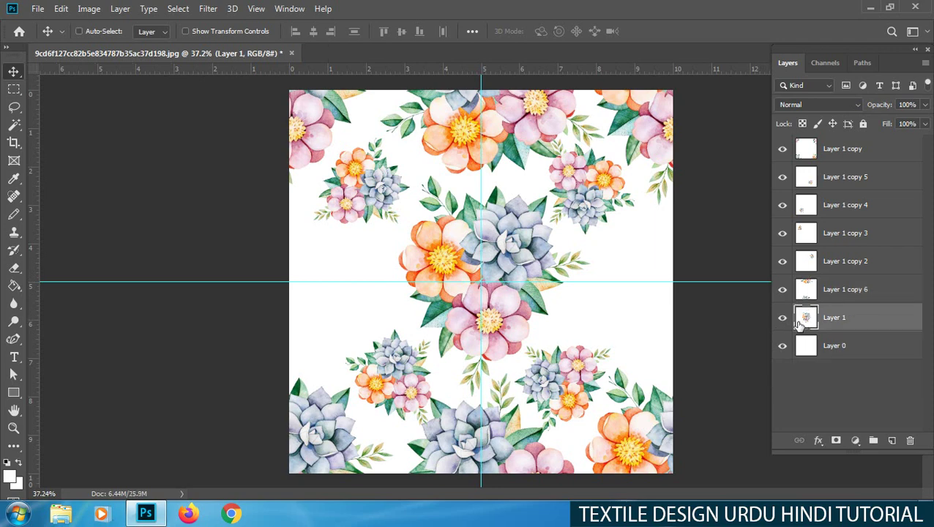
key("ctrl+j")
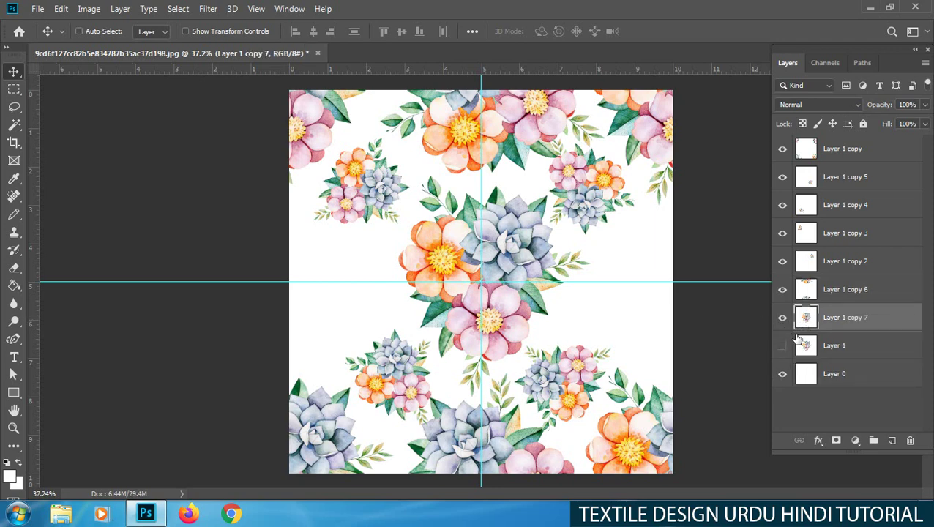
left_click(782, 318)
left_click(782, 318)
Try rotating the bouquet copy 180°, then undo it
key("ctrl+t")
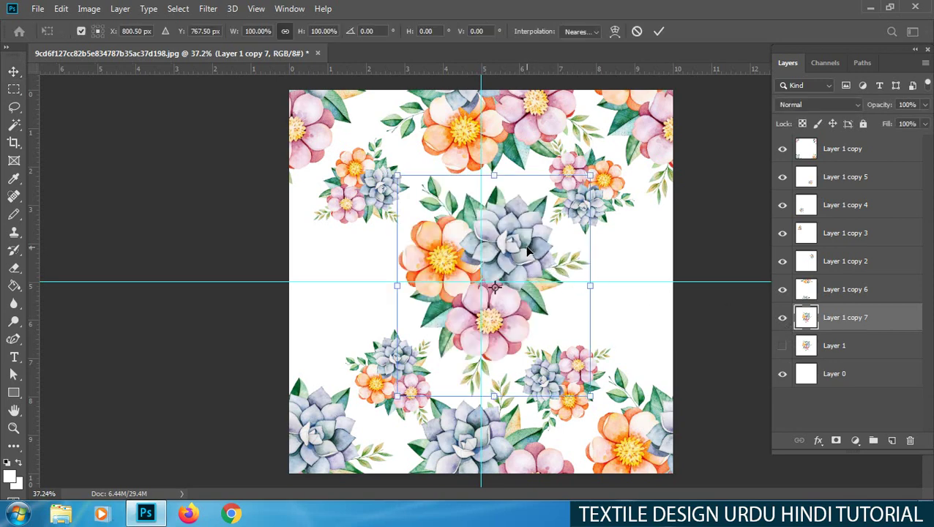
right_click(527, 247)
left_click(571, 378)
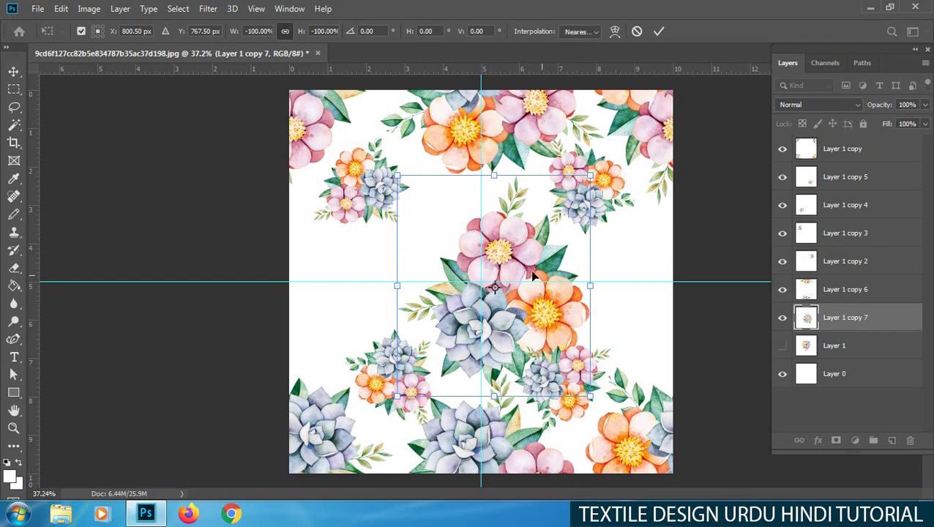
right_click(595, 271)
left_click(550, 317)
key("Return")
key("ctrl+z")
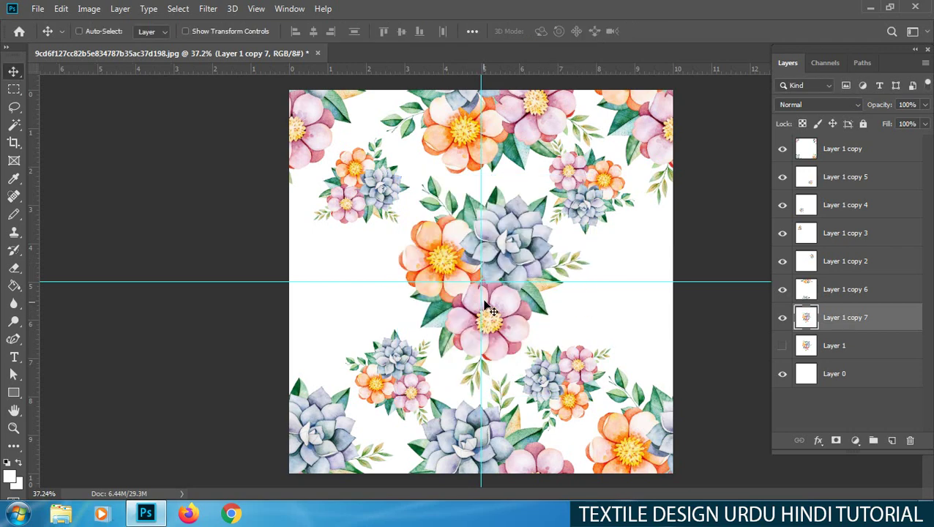
Rotate the bouquet copy 90° clockwise and shift it just left of centre
key("ctrl+t")
right_click(517, 254)
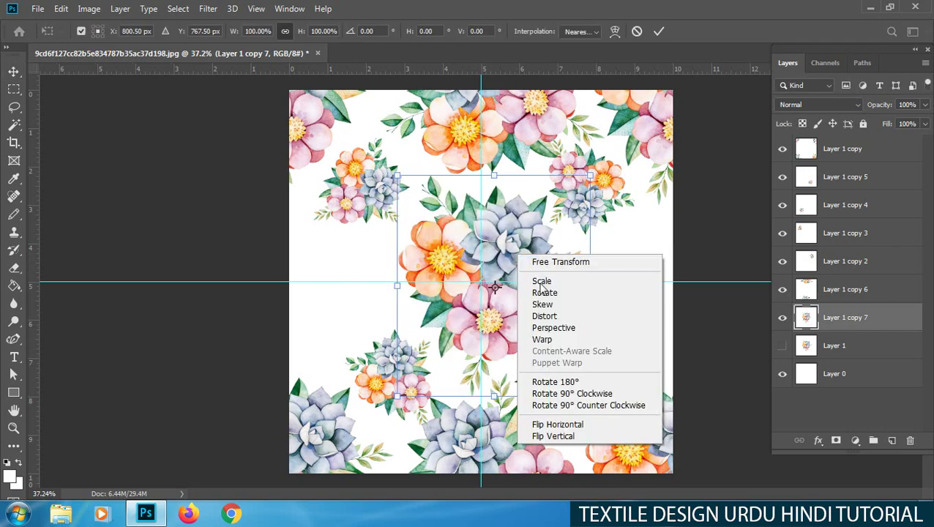
left_click(593, 396)
key("Return")
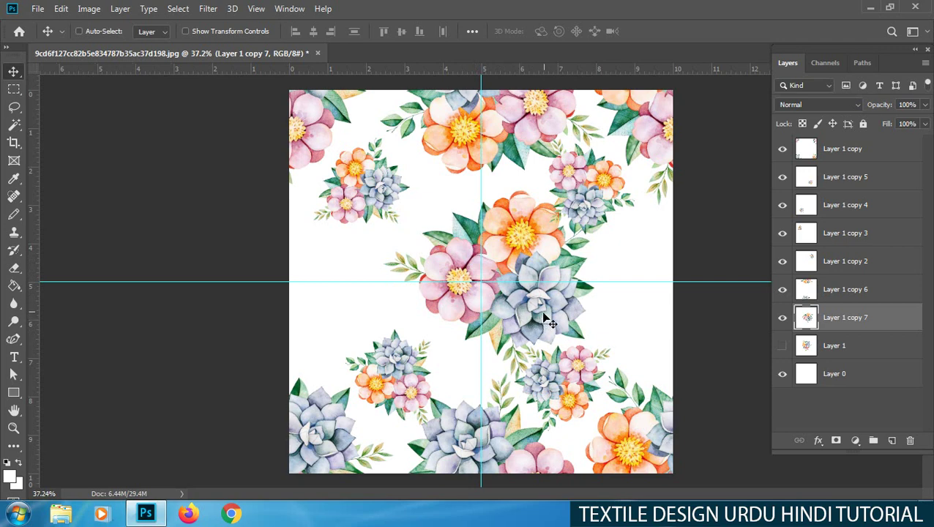
left_click_drag(545, 319, 520, 319)
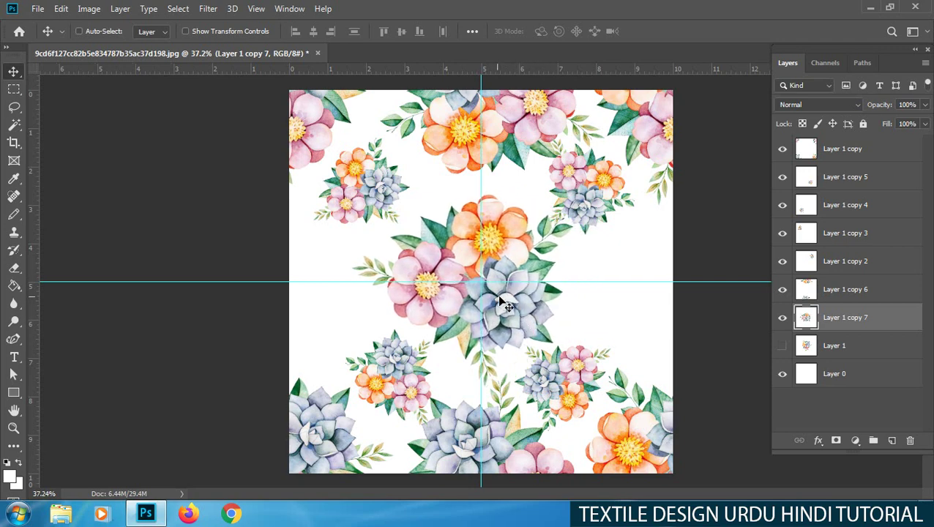
left_click_drag(448, 307, 438, 262)
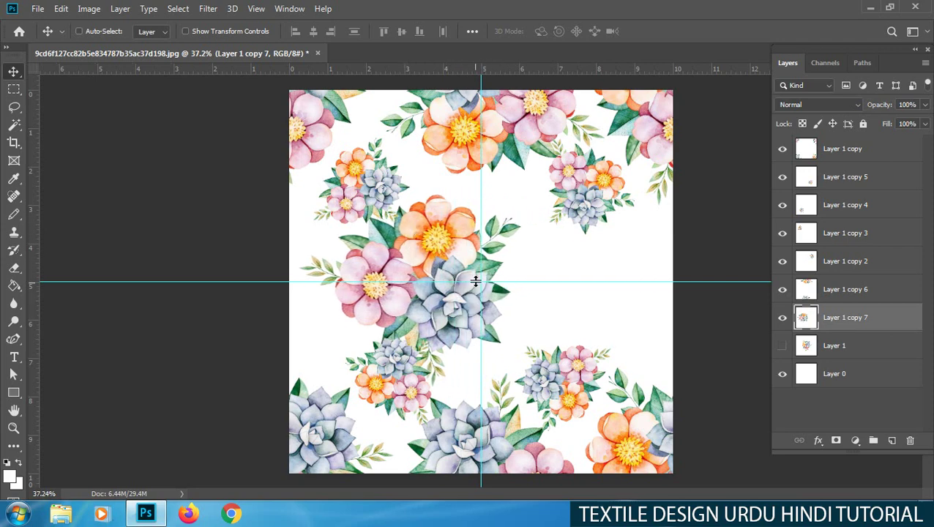
Marquee the left part of the Layer 1 copy 7 bouquet and move it to the right edge
key("m")
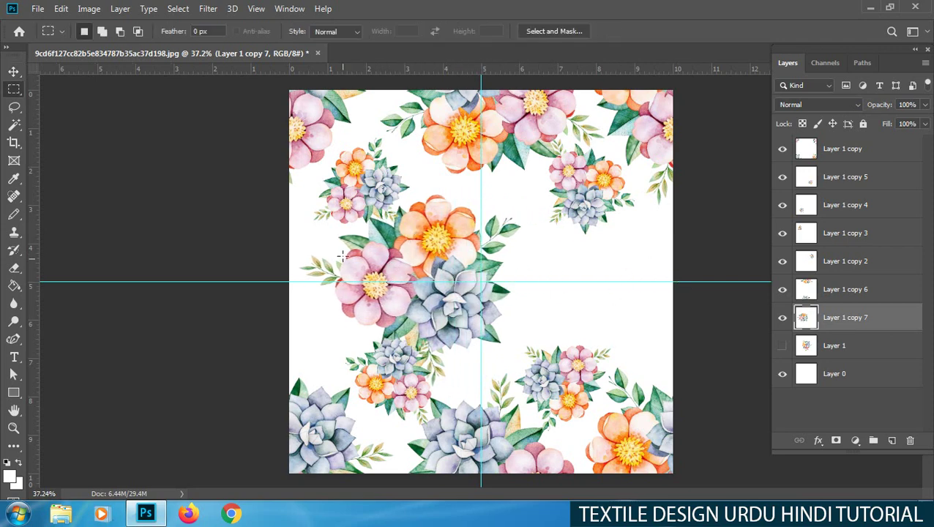
left_click_drag(290, 182, 410, 405)
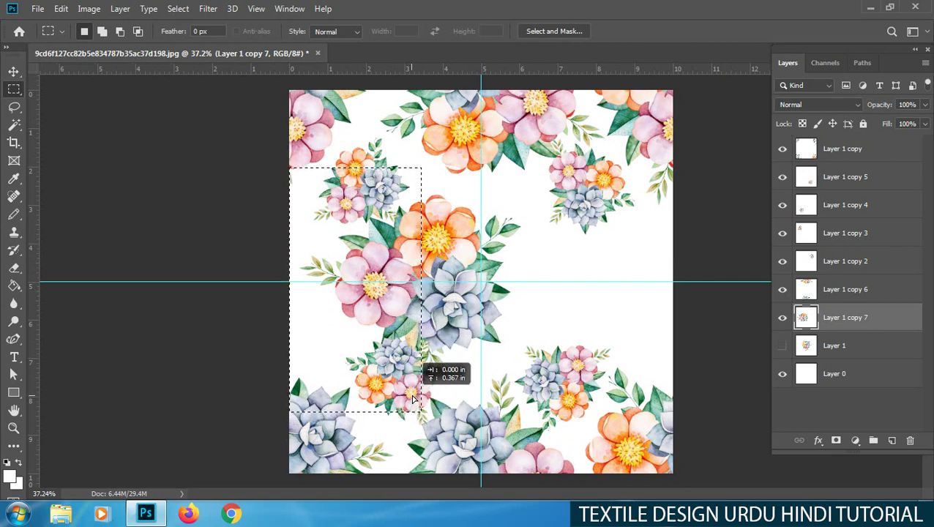
left_click_drag(411, 405, 411, 391)
key("v")
left_click_drag(377, 308, 606, 293)
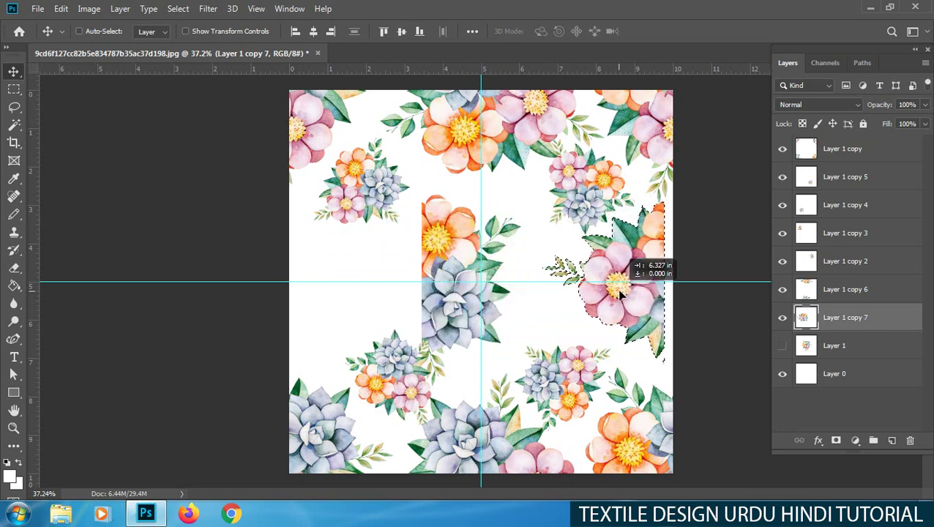
left_click_drag(607, 292, 631, 293)
key("ctrl+d")
Box the remaining bouquet piece and subtract its white background with the Magic Wand
key("m")
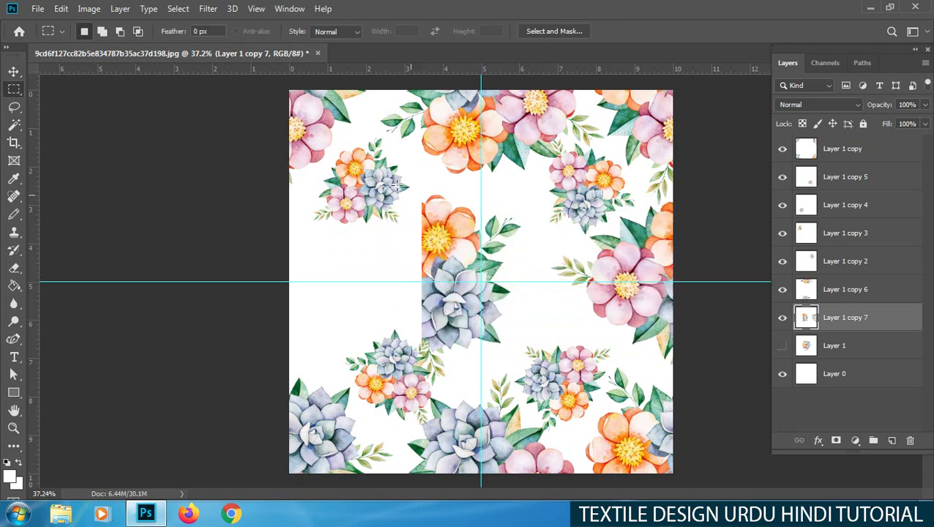
left_click_drag(371, 202, 548, 396)
key("w")
left_click(528, 323, "alt")
key("ctrl+d")
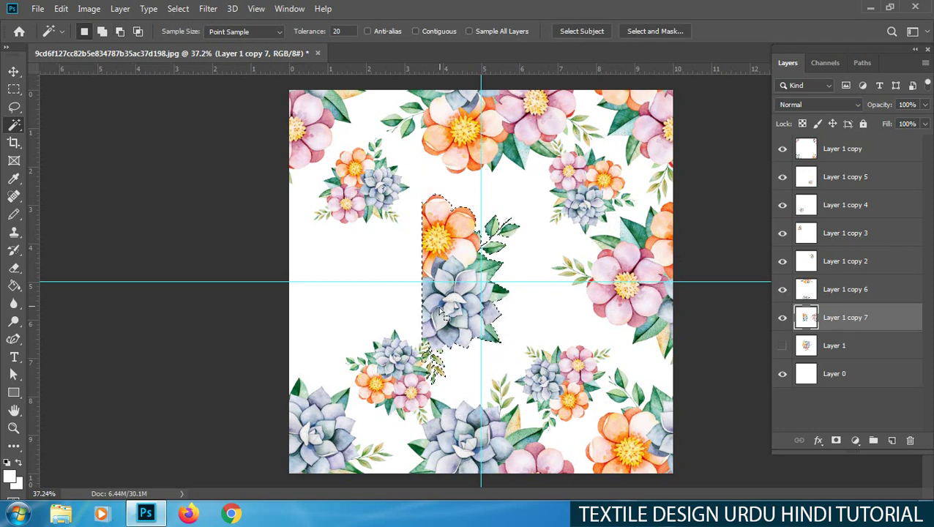
Move the remaining central piece, minus its white background, to the left edge, then show Layer 1
key("m")
left_click_drag(369, 142, 539, 424)
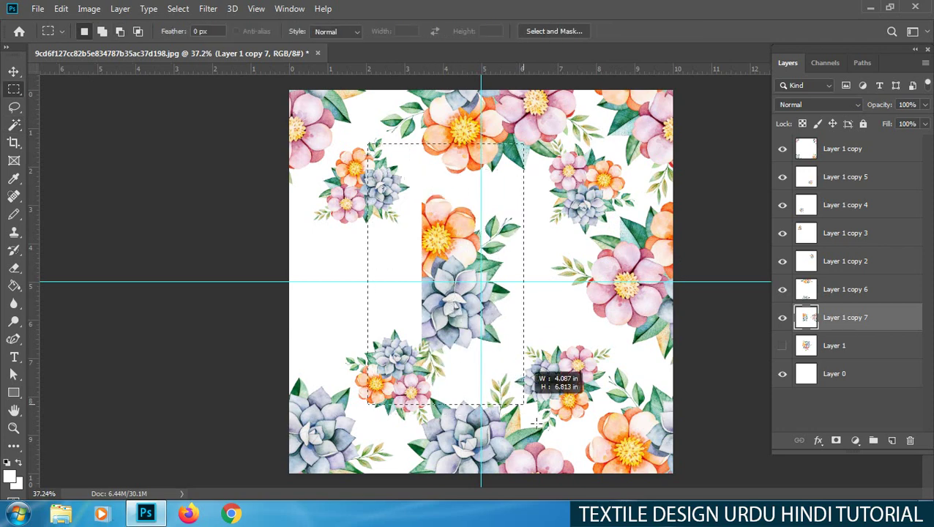
key("w")
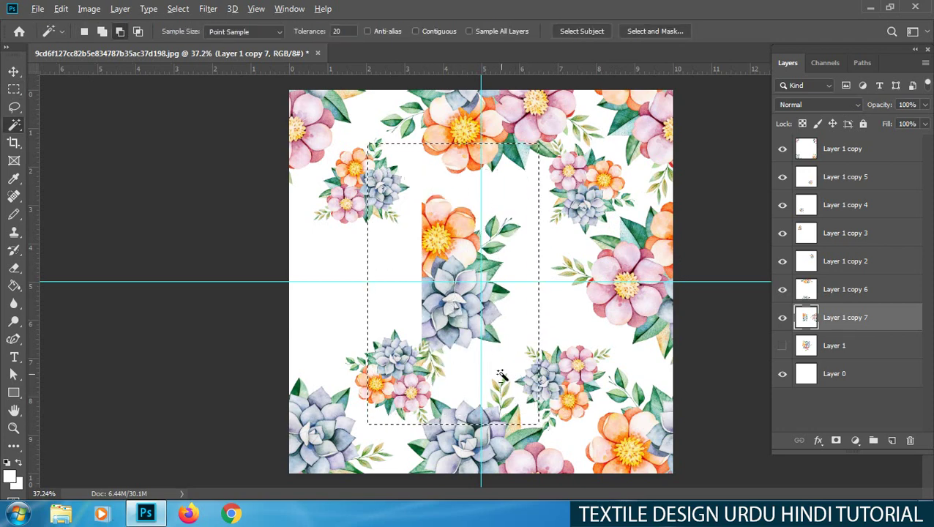
left_click(502, 380, "alt")
key("v")
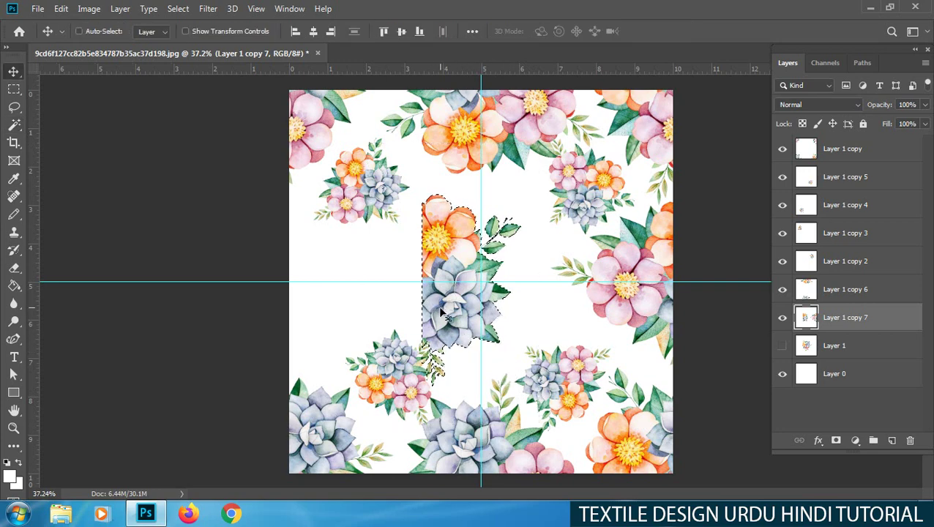
left_click_drag(450, 307, 344, 305)
key("ctrl+d")
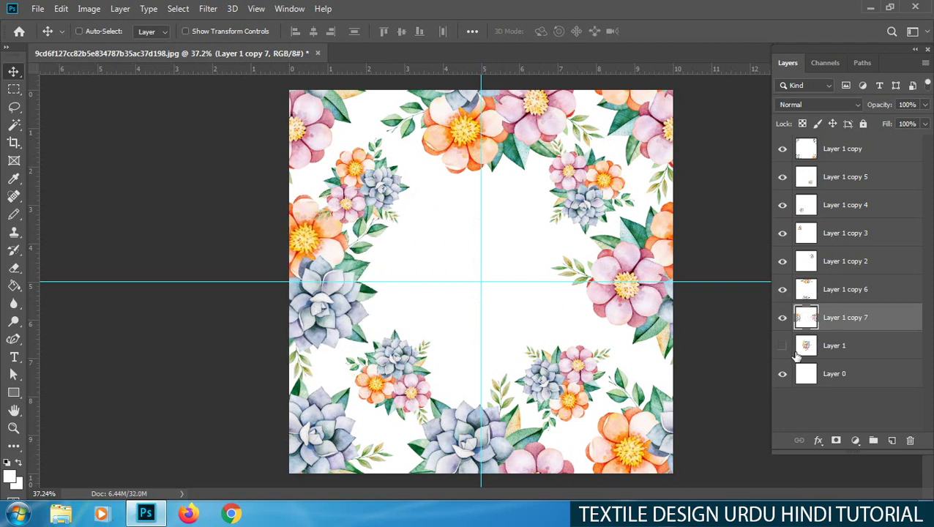
left_click(783, 346)
Merge every flower layer from Layer 1 copy down to Layer 1 into one, then fit the canvas on screen
scroll(466, 289, "down", 2)
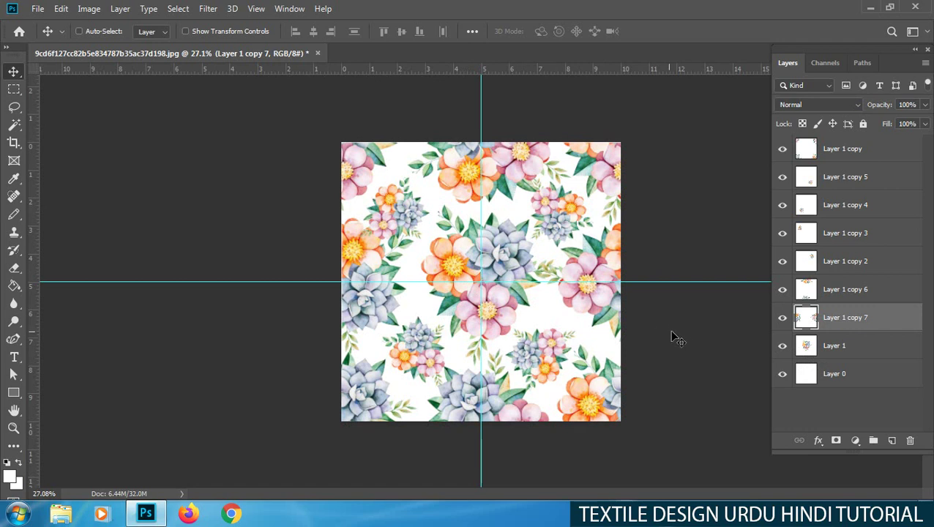
left_click(830, 147)
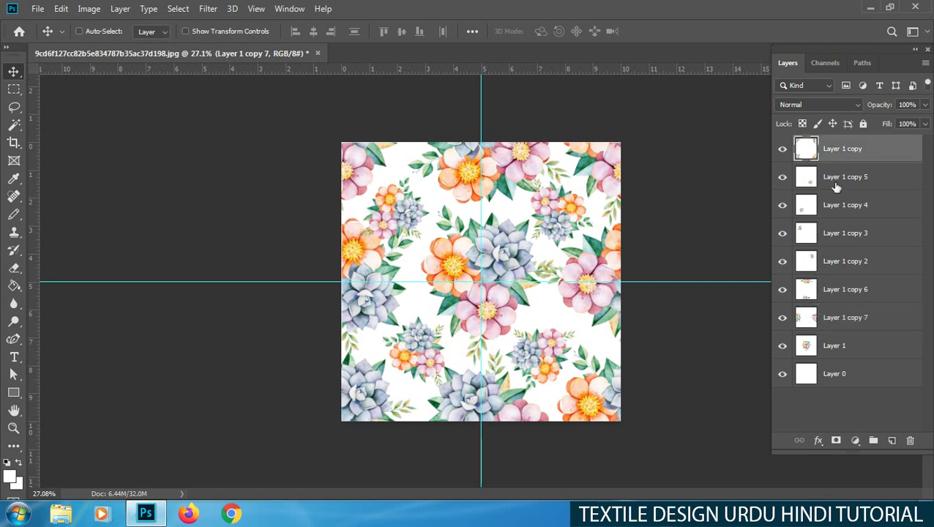
left_click(822, 345, "shift")
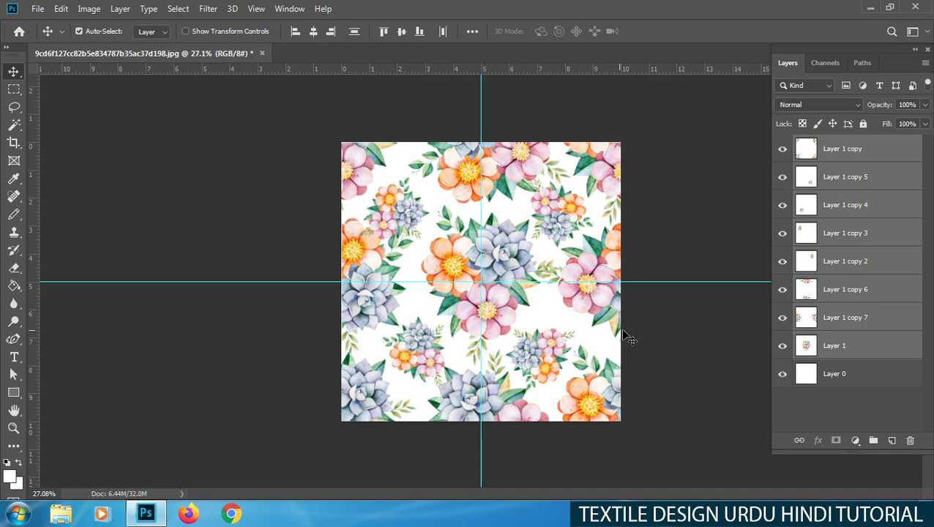
key("ctrl+e")
key("ctrl+0")
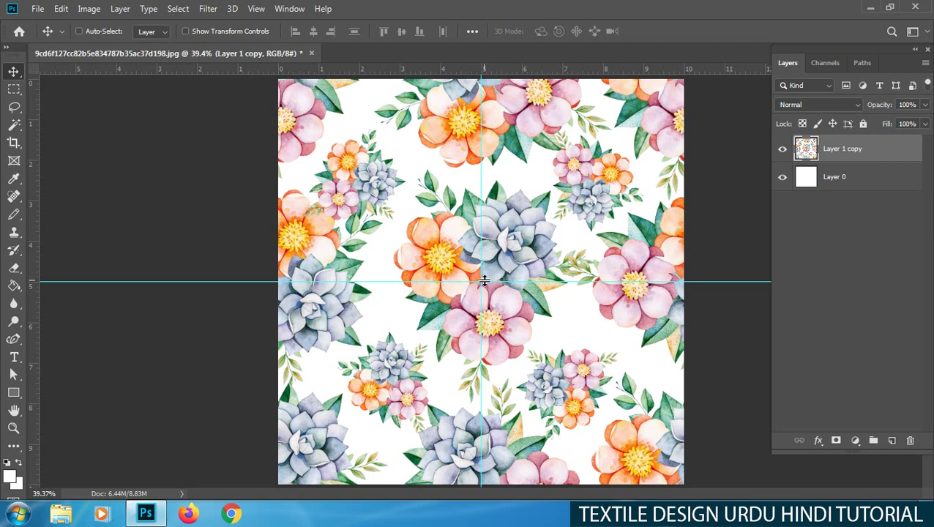
Fill Layer 0 with a light blue foreground colour and open the Canvas Size dialog
left_click(834, 182)
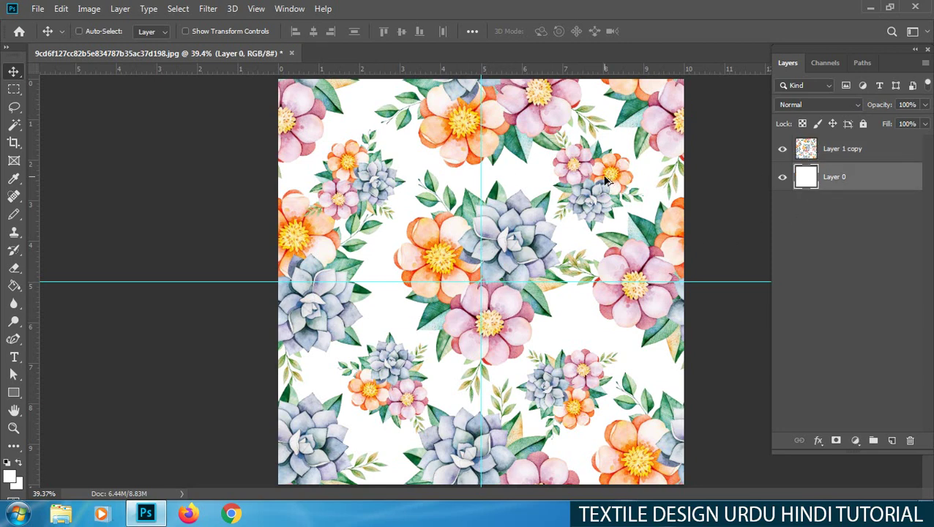
left_click(10, 479)
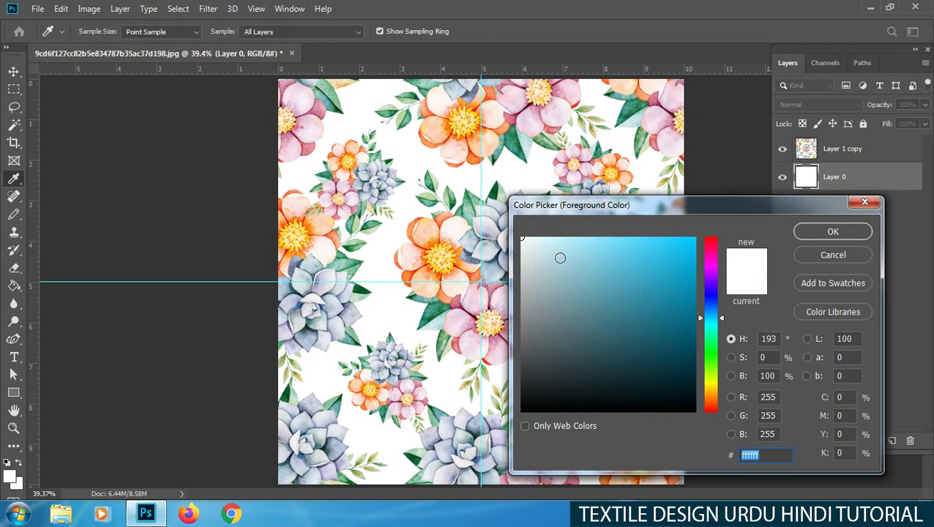
left_click(582, 252)
key("Return")
key("alt+BackSpace")
scroll(498, 282, "down", 3)
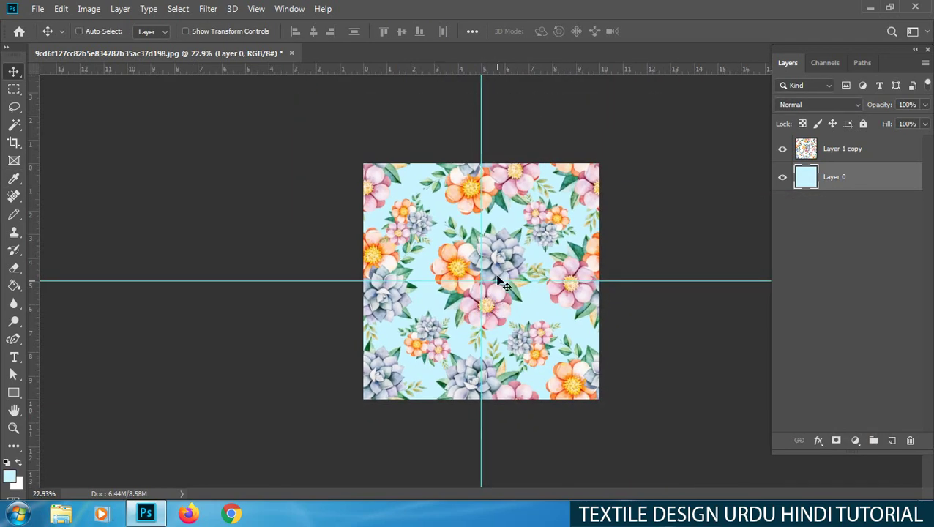
key("ctrl+alt+c")
Resize the canvas to 30 × 30 inches
type("30")
key("Tab")
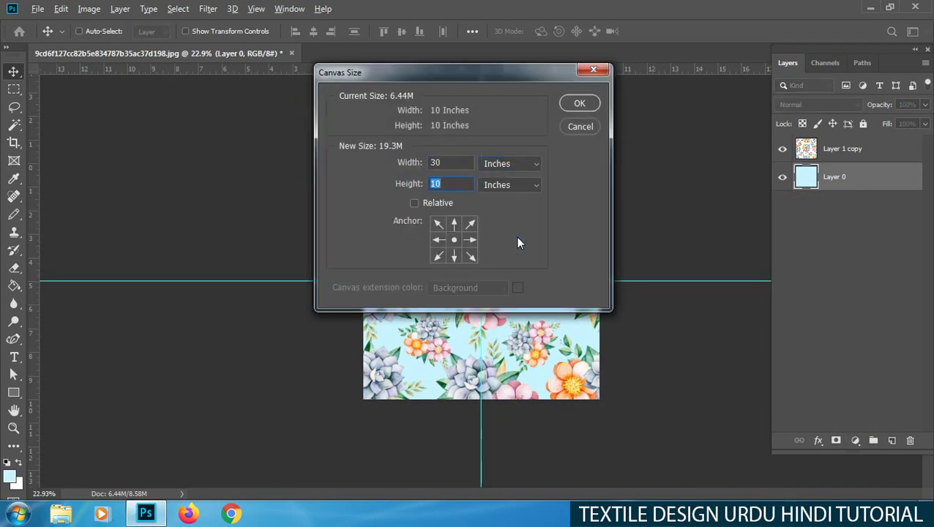
type("30")
key("Return")
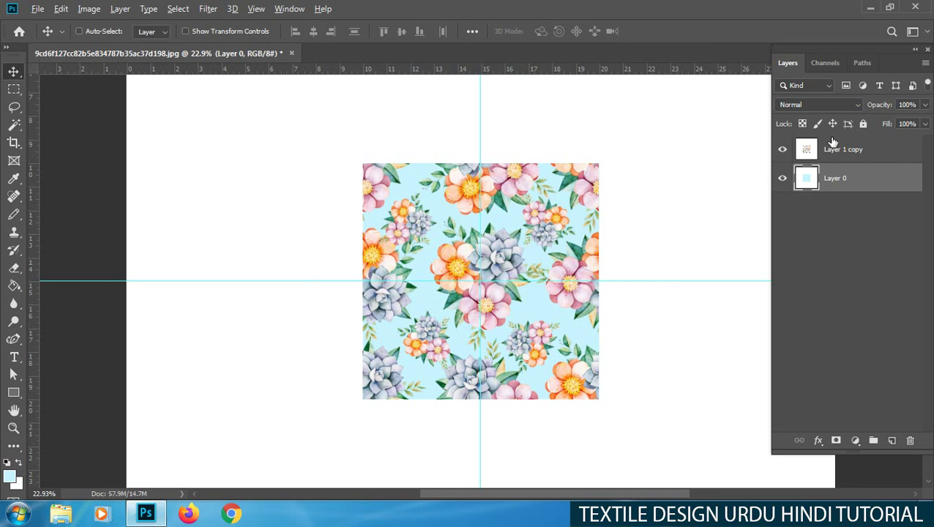
Duplicate Layer 1 copy as Layer 1 copy 2, then shift Layer 1 copy down so the pattern joins seamlessly
left_click(832, 146)
key("ctrl+j")
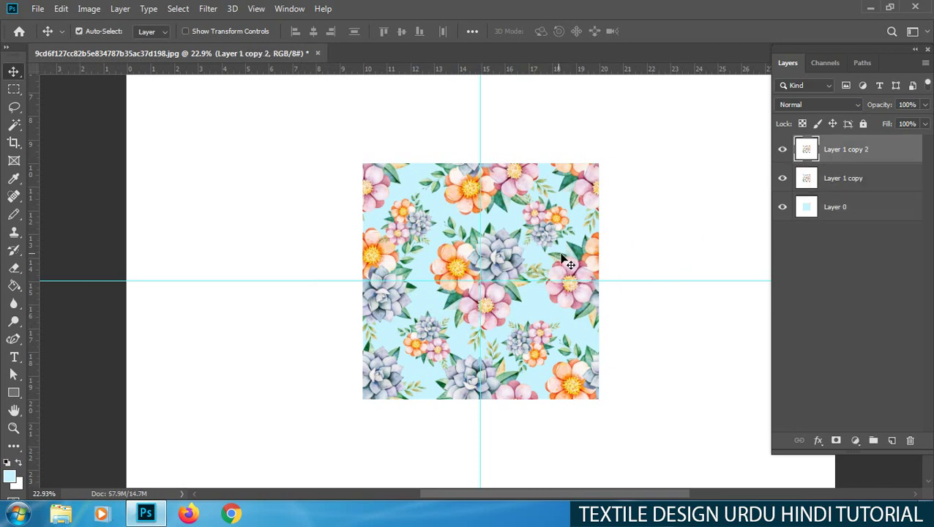
left_click(834, 179)
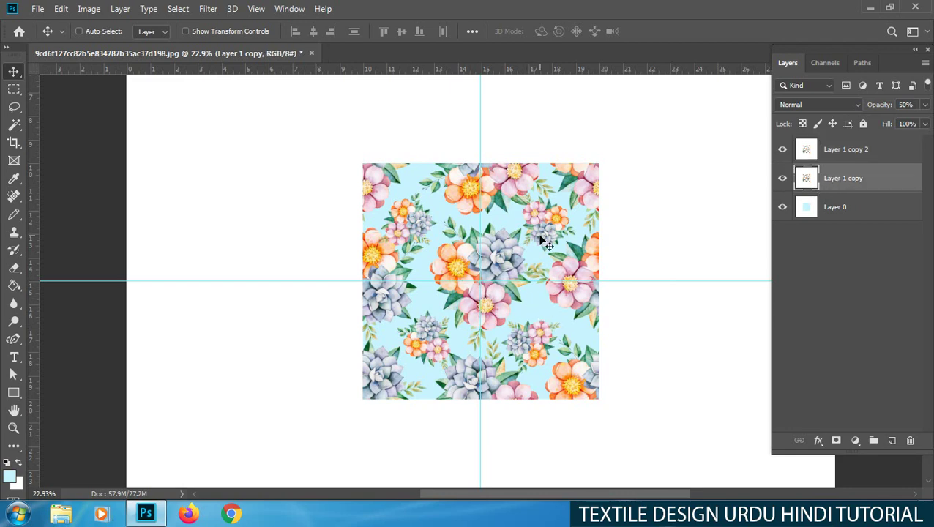
scroll(557, 245, "up", 2)
mouse_move(570, 172)
left_mouse_down()
mouse_move(555, 240)
mouse_move(524, 192)
left_mouse_up()
left_click_drag(476, 117, 483, 149)
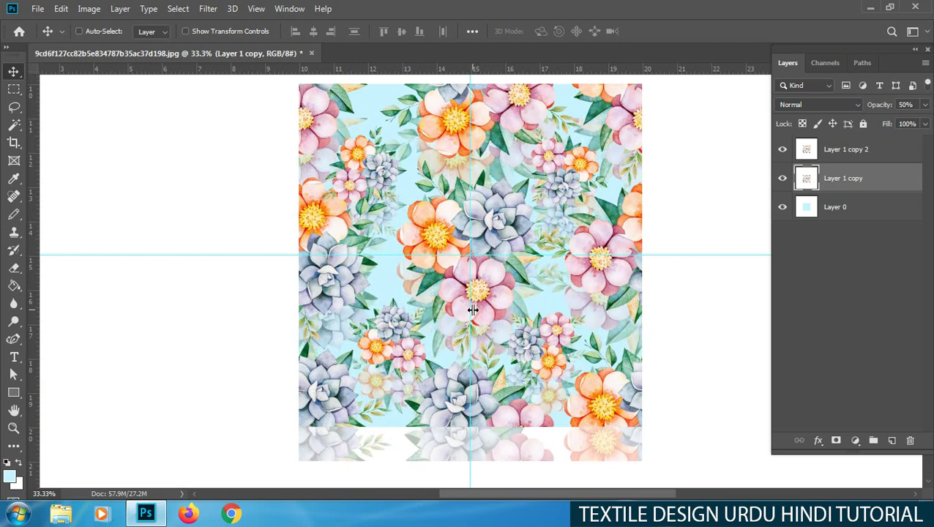
left_click_drag(474, 310, 486, 321)
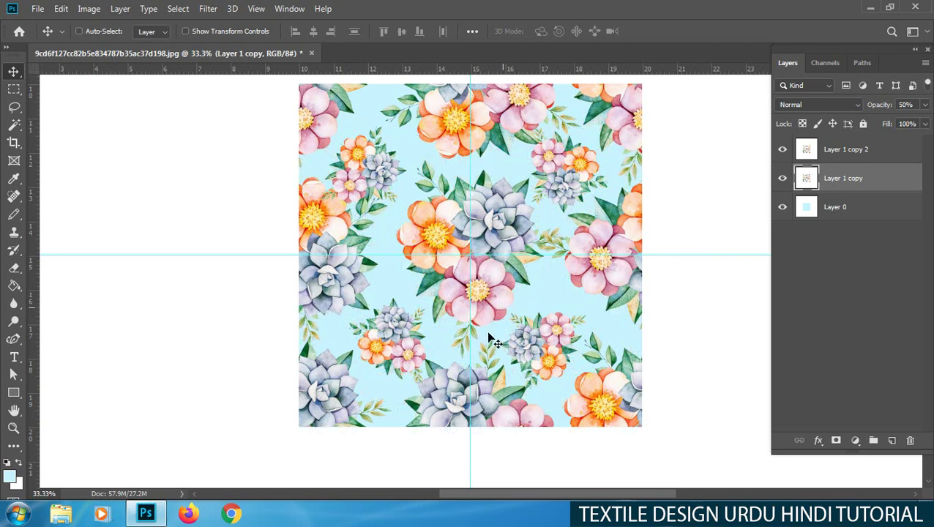
Rotate Layer 1 copy 90° clockwise with Free Transform
key("ctrl")
key("ctrl+t")
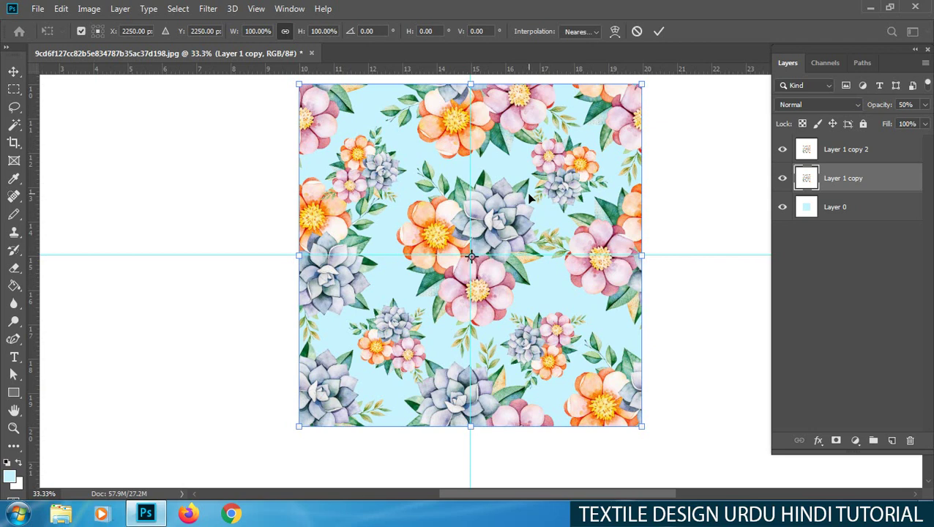
right_click(530, 197)
left_click(590, 339)
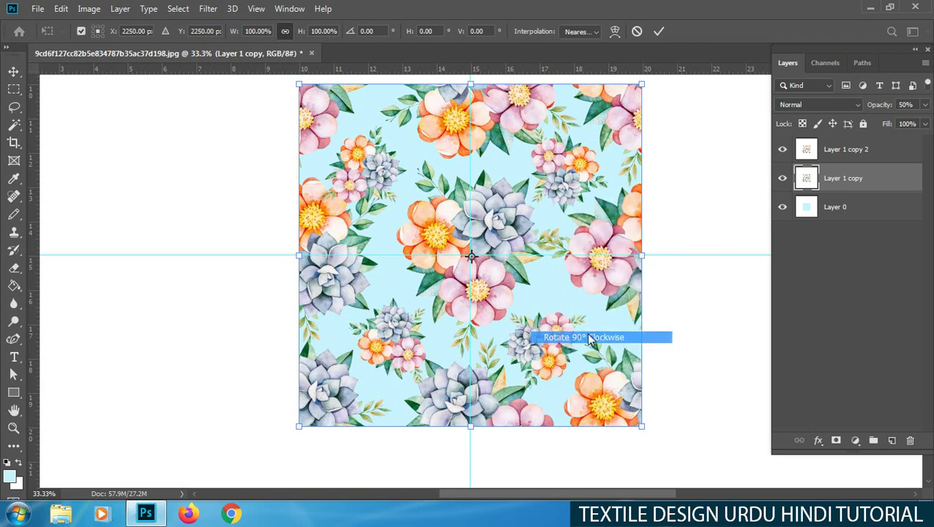
key("Return")
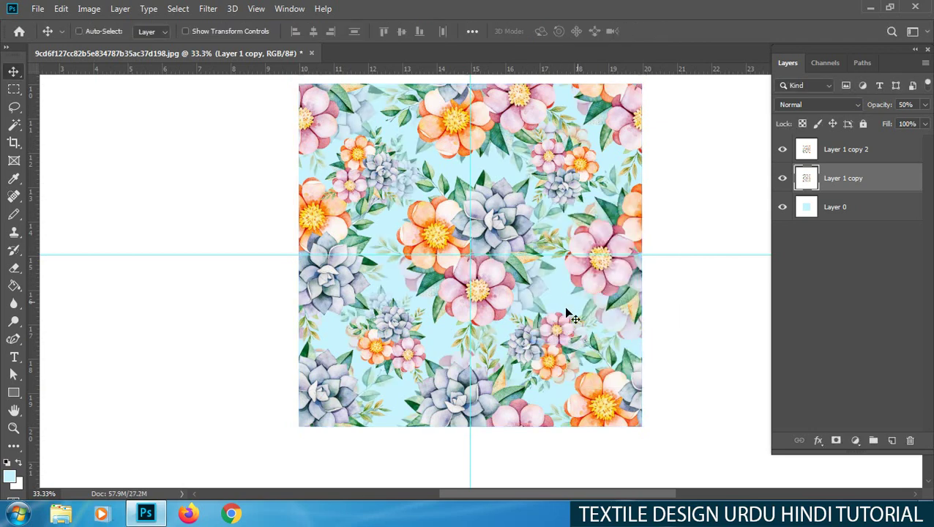
Lower Layer 1 copy's opacity to about 40% so the extra flowers look fainter
scroll(563, 307, "down", 1)
scroll(556, 289, "down", 1)
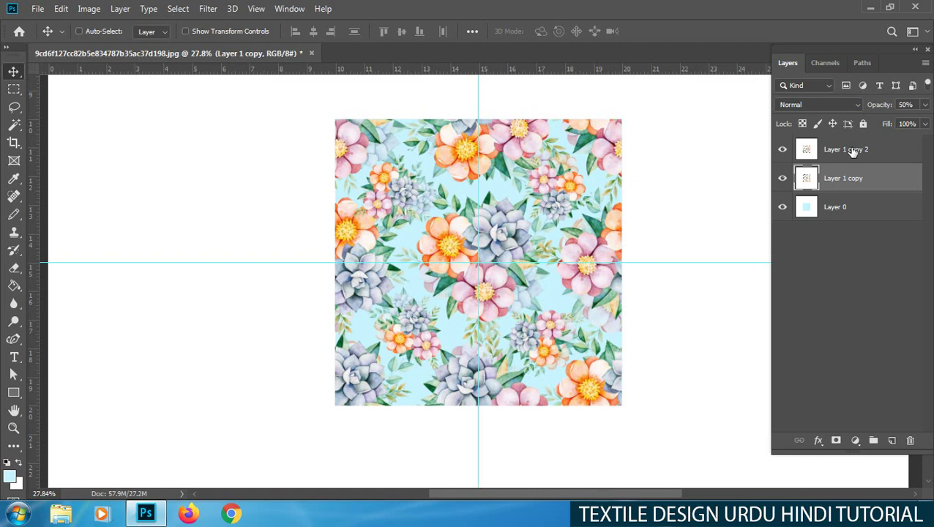
key("3")
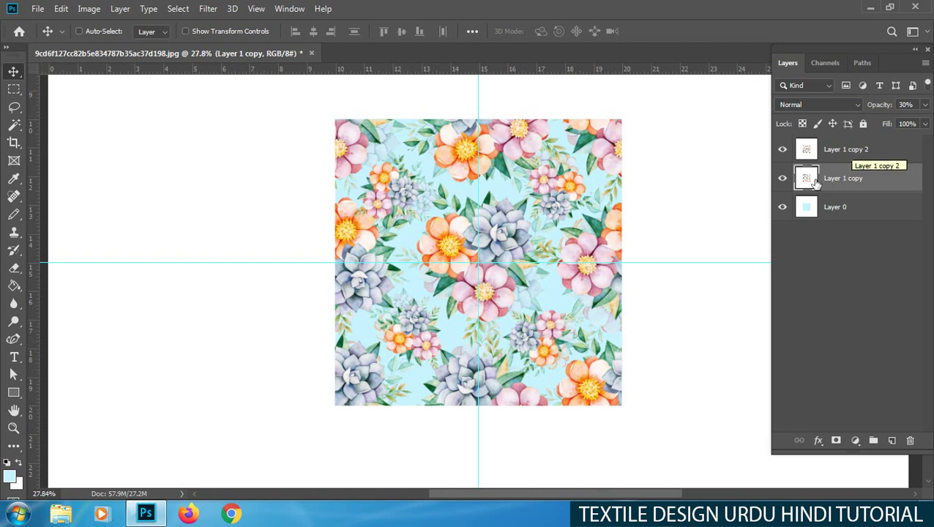
left_click(925, 105)
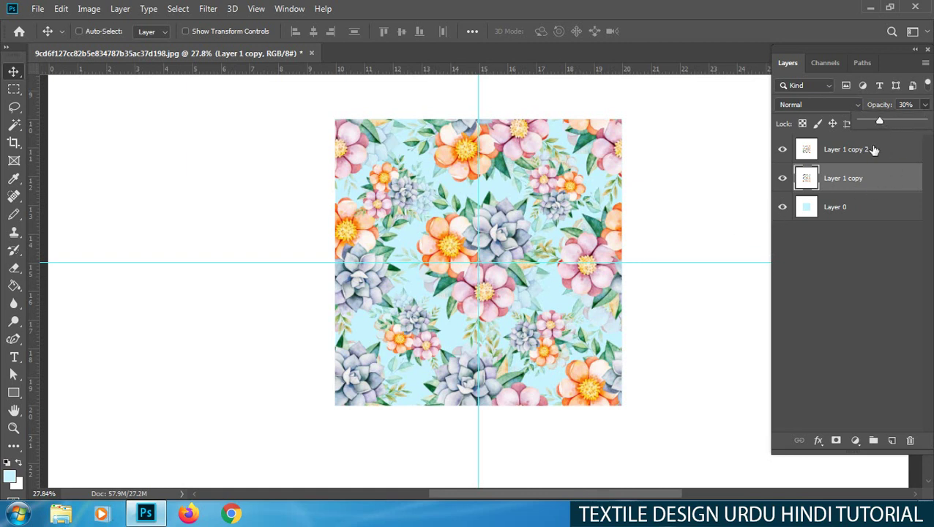
left_click(872, 91)
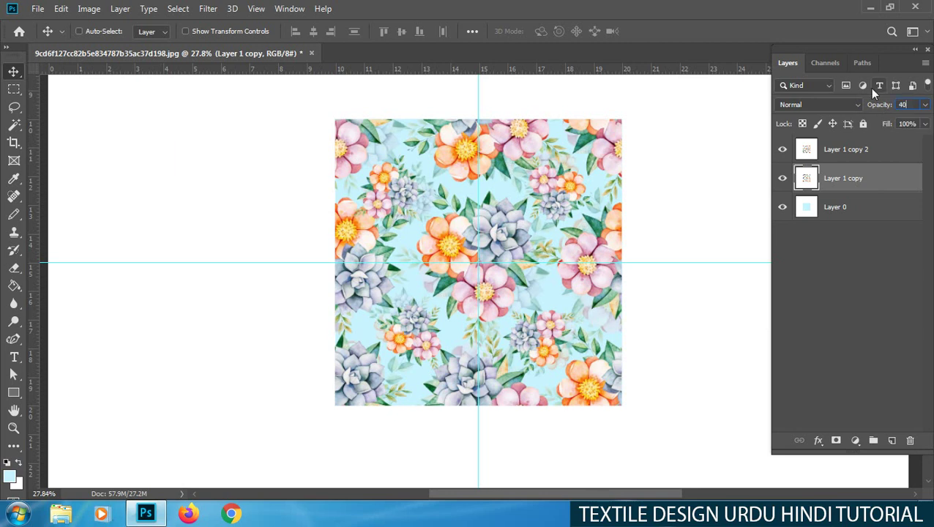
left_click(859, 286)
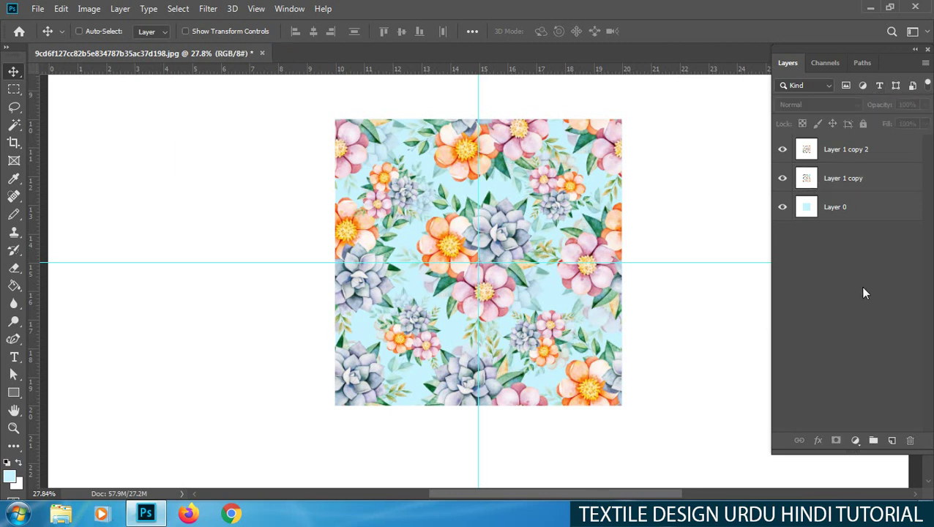
Magic Wand-select the background on Layer 0 and fill it with black
left_click(881, 207)
key("w")
left_click(498, 286)
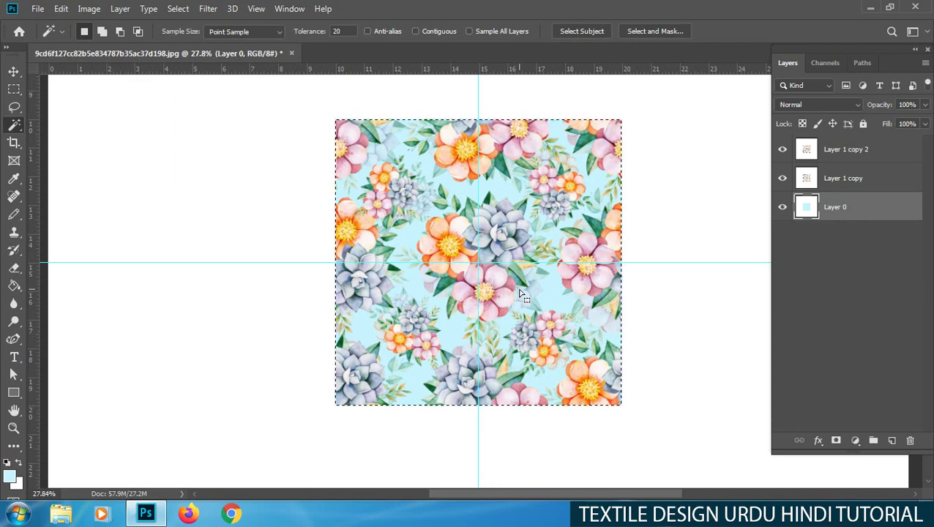
left_click(10, 476)
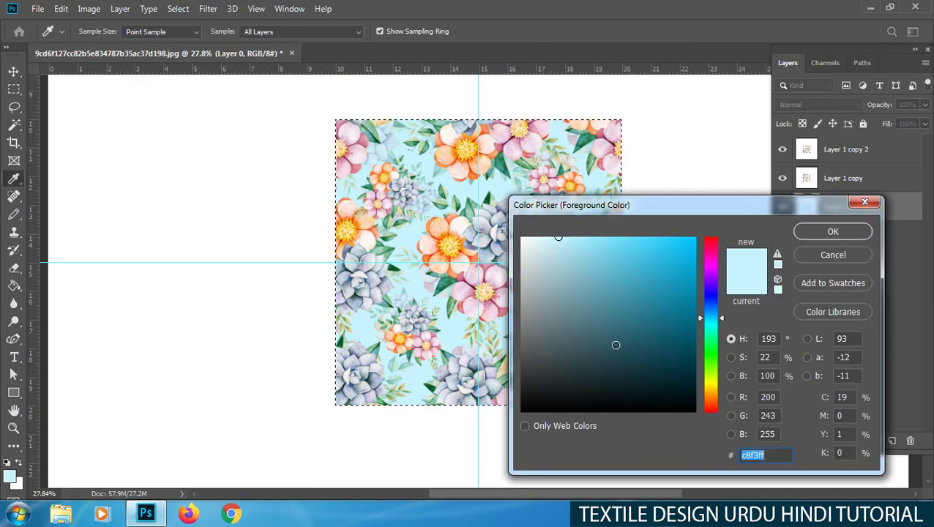
key("Return")
key("v")
key("d")
key("alt+BackSpace")
key("ctrl+d")
left_click_drag(520, 319, 538, 324)
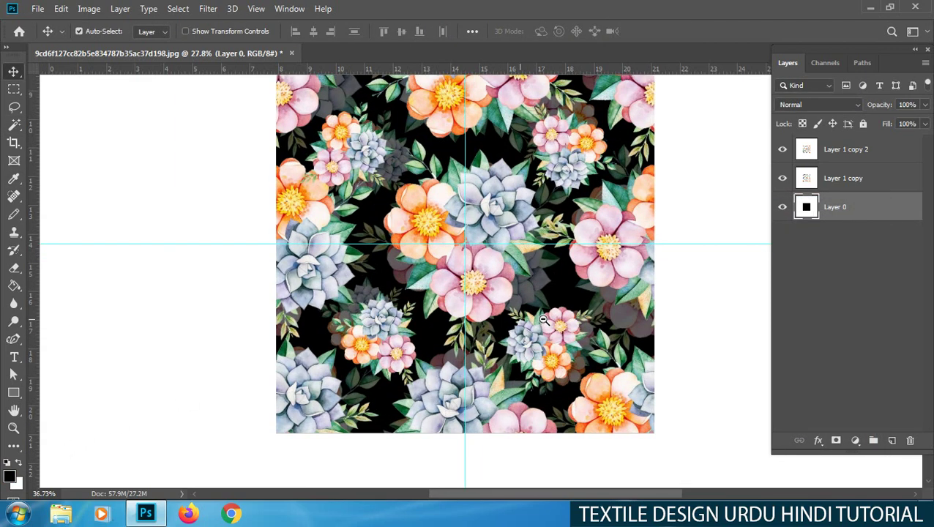
Pick dark teal #0b4447 as foreground and fill Layer 0's background with it
left_click(12, 477)
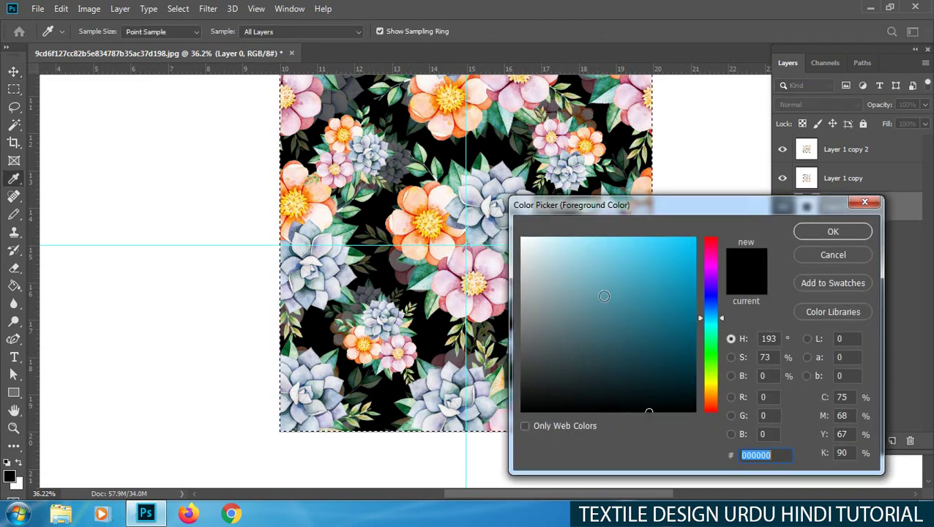
left_click(717, 392)
left_click_drag(717, 396, 717, 323)
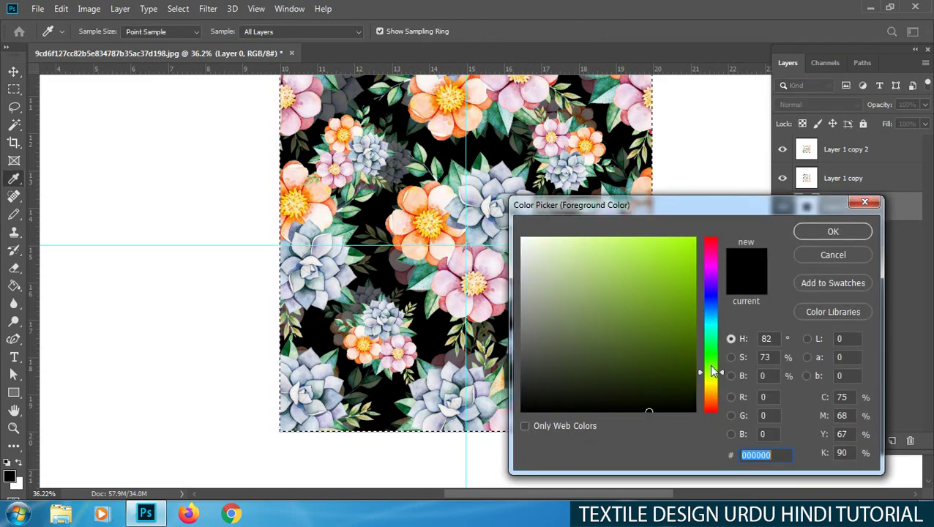
left_click_drag(656, 353, 671, 369)
key("Return")
key("alt+BackSpace")
key("v")
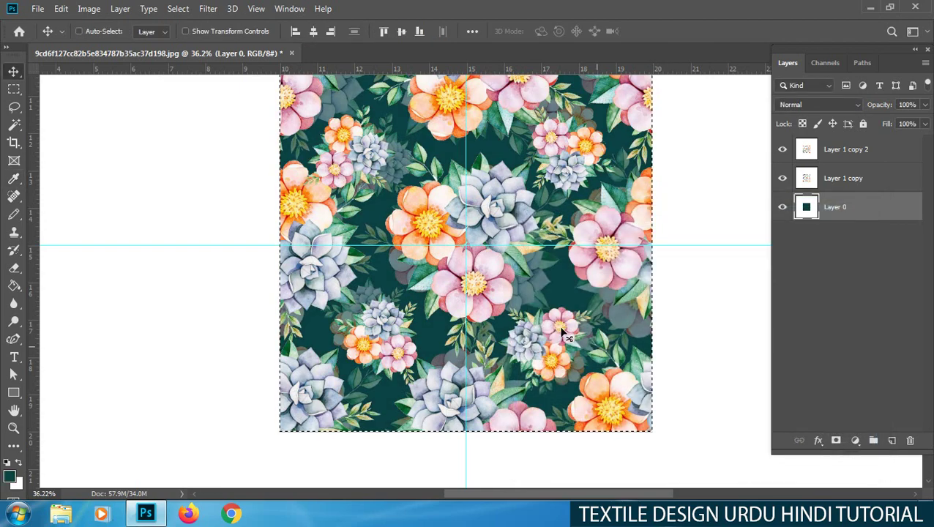
scroll(513, 322, "down", 2)
scroll(509, 277, "down", 2)
Merge the three pattern layers into one tile and move it to the canvas's lower-left quadrant
right_click(513, 282)
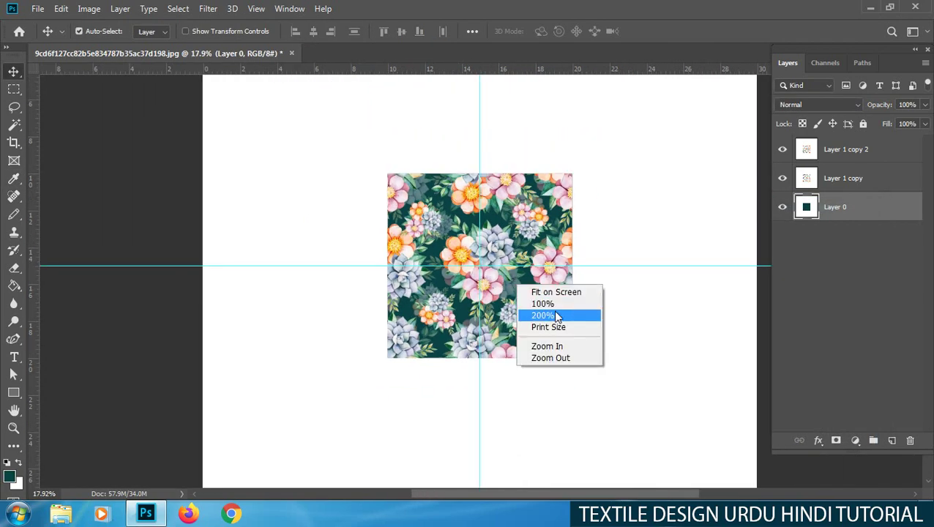
left_click(546, 326)
scroll(537, 301, "down", 3)
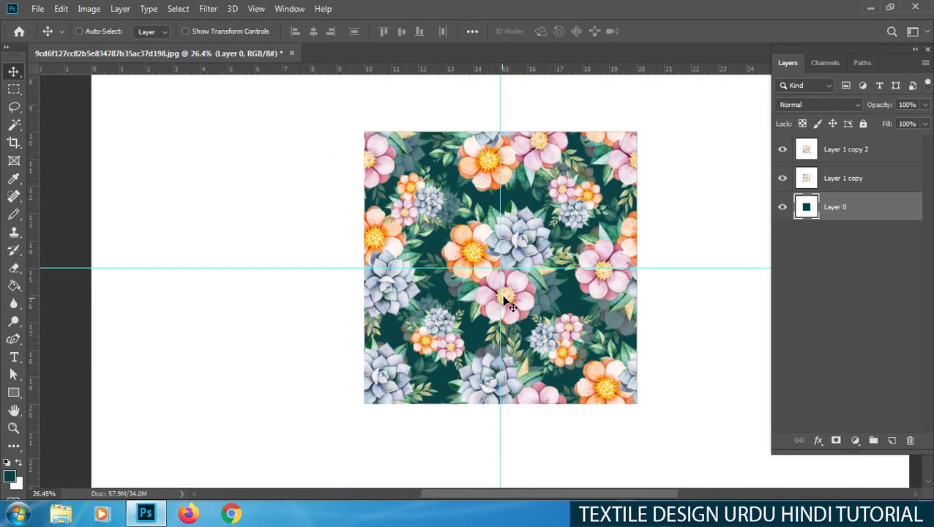
left_click(835, 159)
key("ctrl+shift+e")
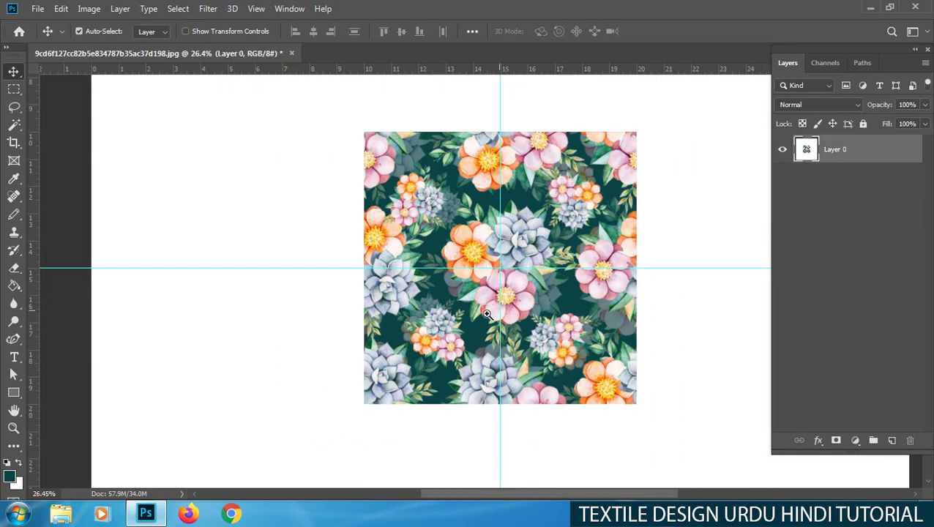
scroll(487, 315, "down", 2)
left_click_drag(461, 345, 348, 375)
scroll(348, 375, "down", 2)
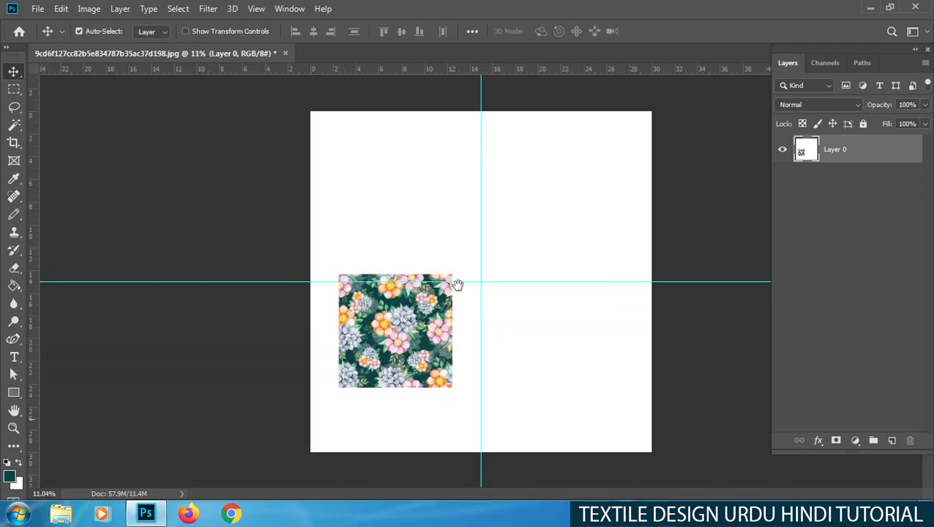
mouse_move(395, 342)
left_mouse_down()
mouse_move(374, 382)
mouse_move(350, 383)
left_mouse_up()
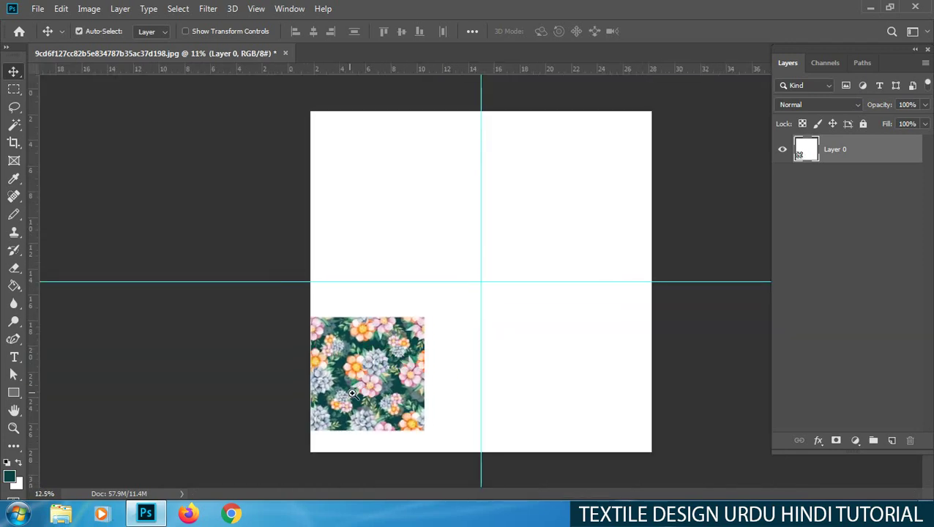
scroll(352, 384, "up", 2)
Repeat the tile twice to its right and merge the three tiles into one Layer 0 strip
key("ctrl+j")
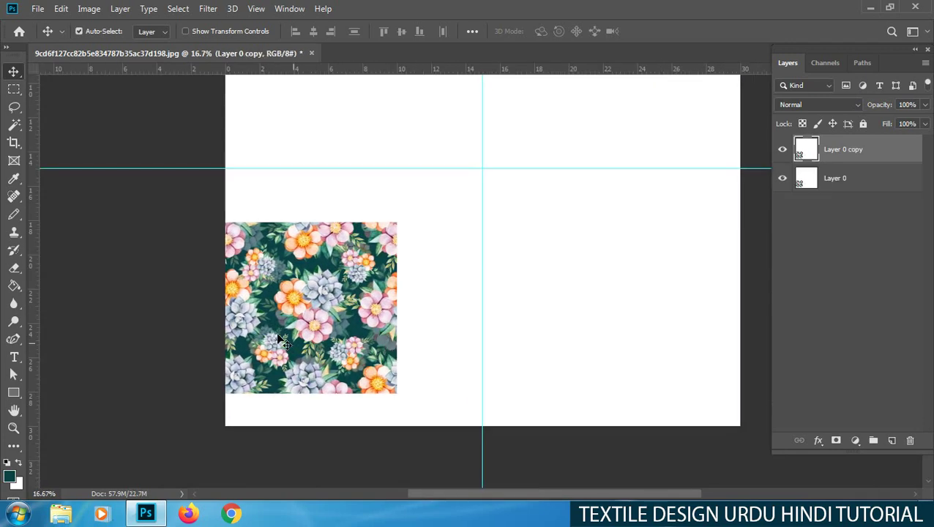
key("ctrl+t")
mouse_move(233, 330)
left_mouse_down()
mouse_move(414, 334)
mouse_move(399, 335)
left_mouse_up()
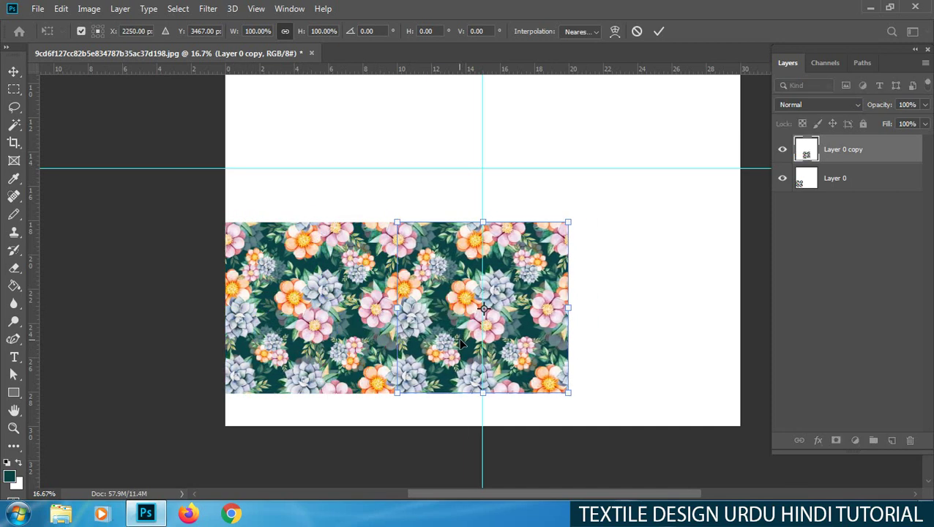
key("Return")
key("ctrl+alt+shift+t")
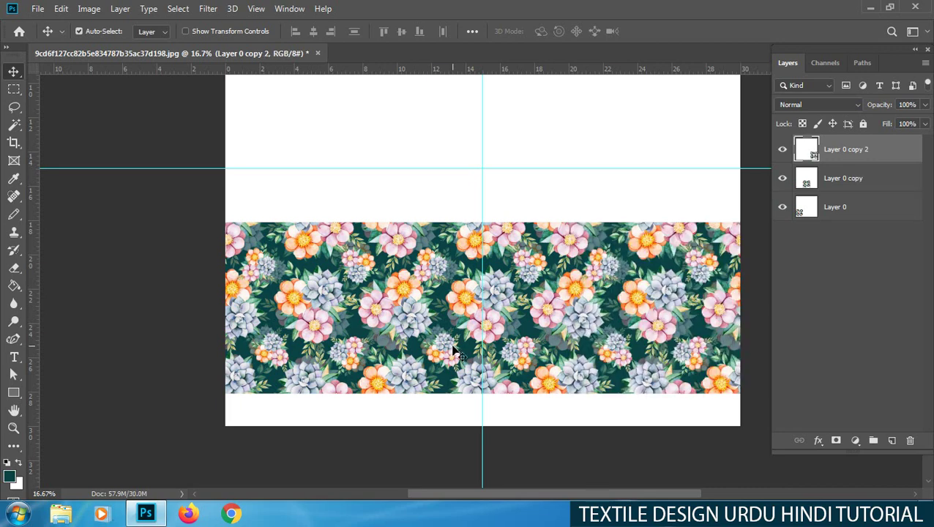
key("ctrl+shift+e")
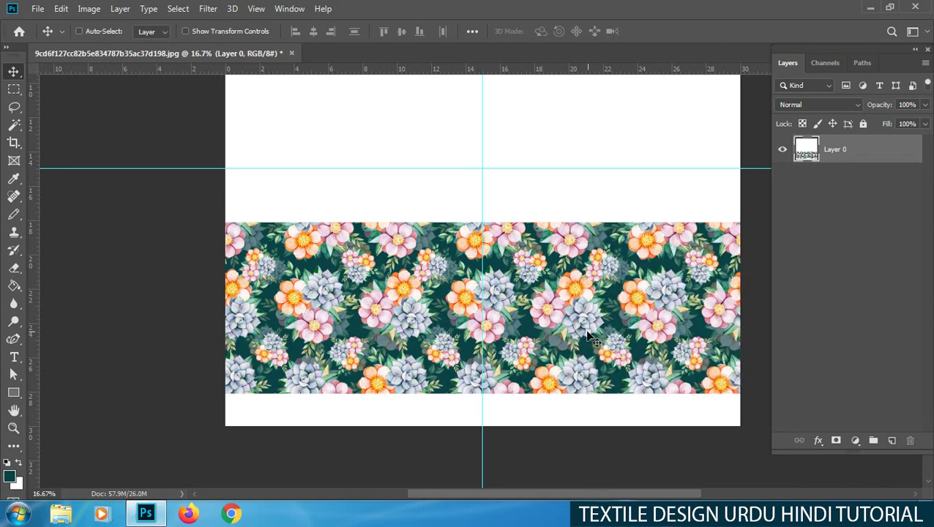
scroll(558, 324, "up", 1)
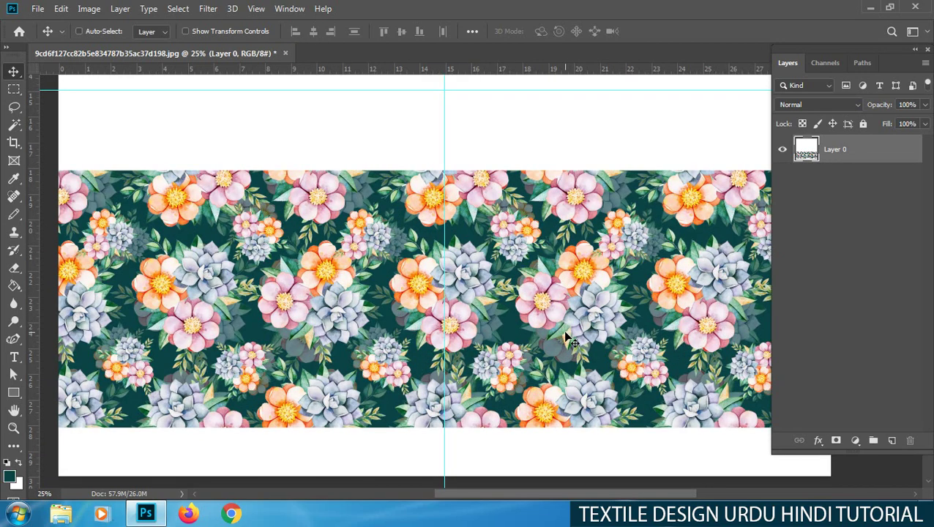
Duplicate the patterned strip, undo a trial move, and delete the extra copy
key("ctrl")
key("ctrl+j")
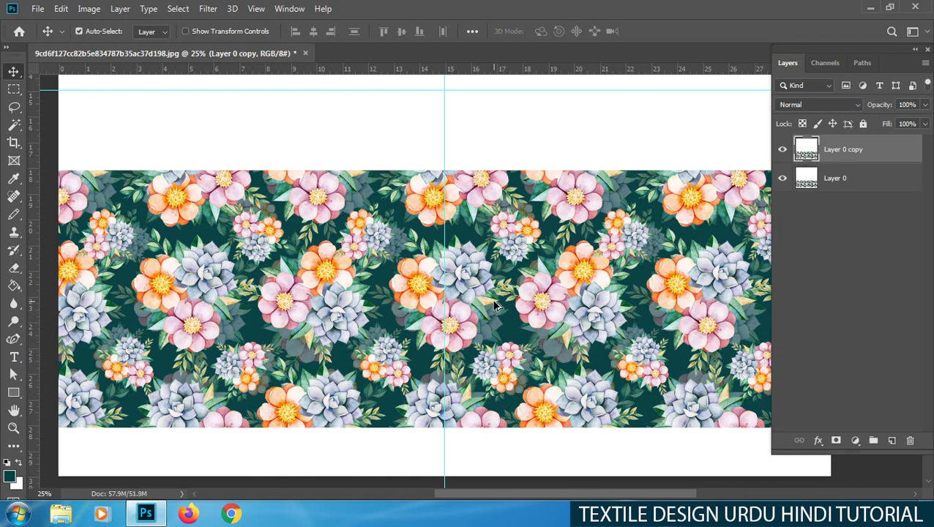
key("ctrl+j")
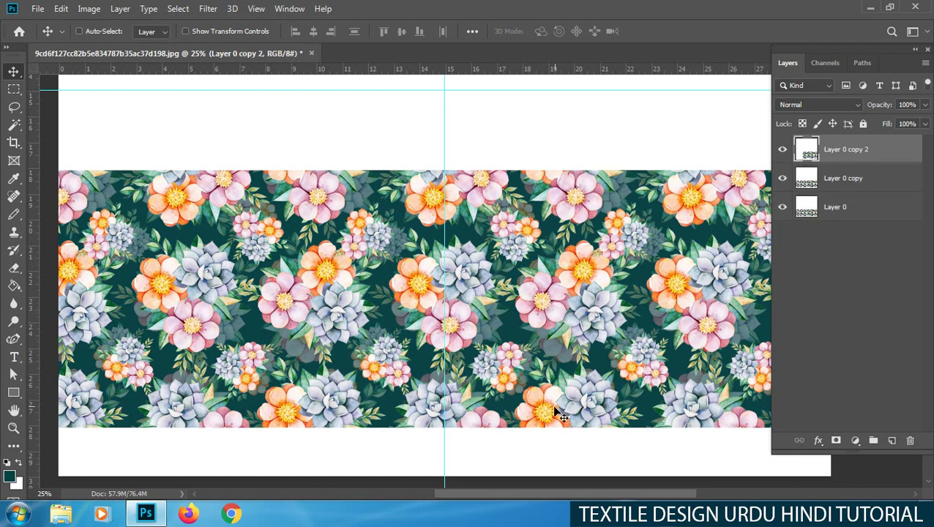
left_click_drag(556, 423, 567, 258)
key("ctrl+z")
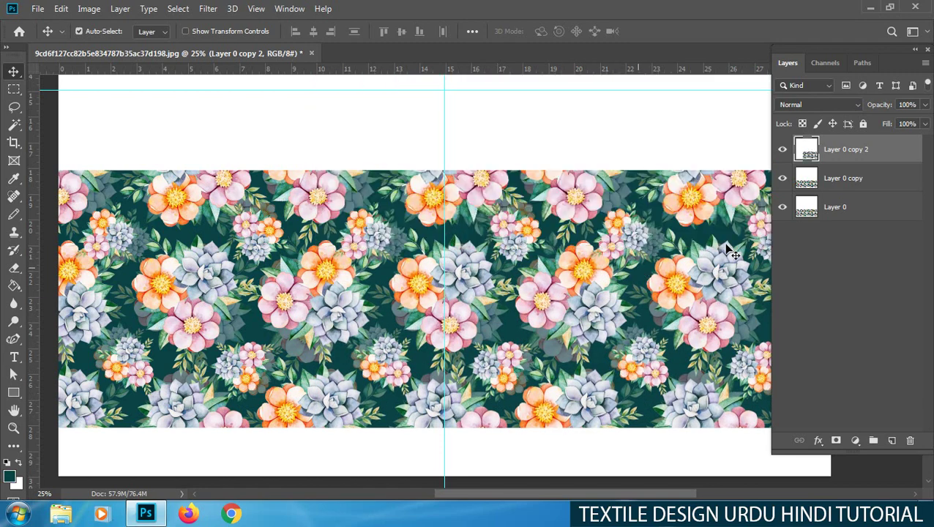
key("Delete")
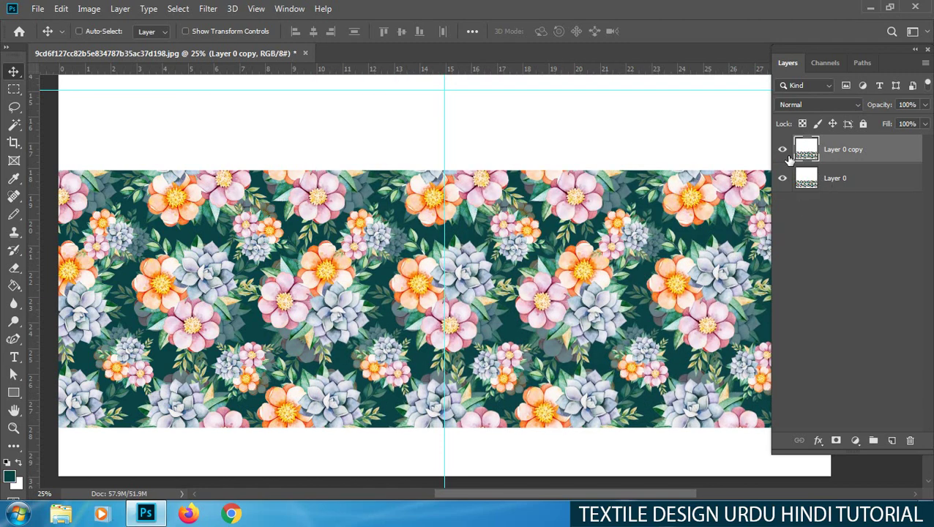
left_click(784, 154)
scroll(715, 210, "down", 5, "alt")
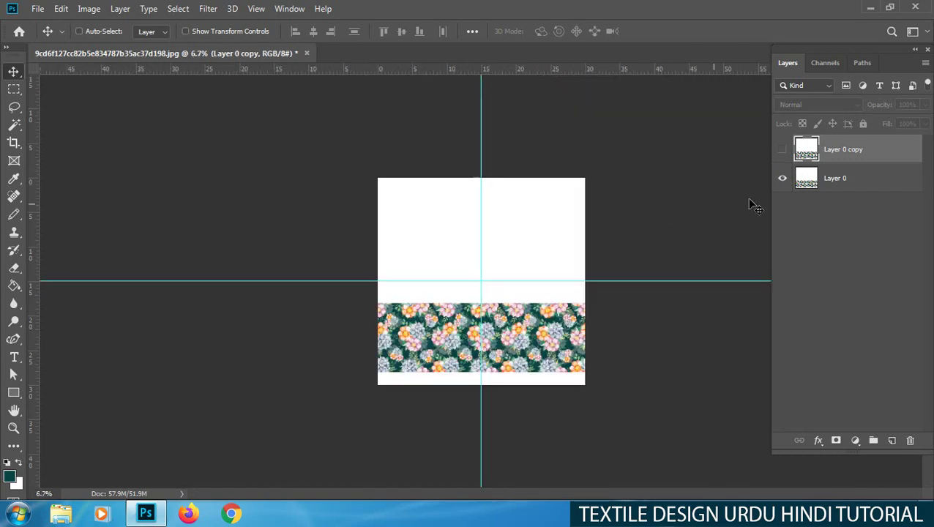
left_click(783, 149)
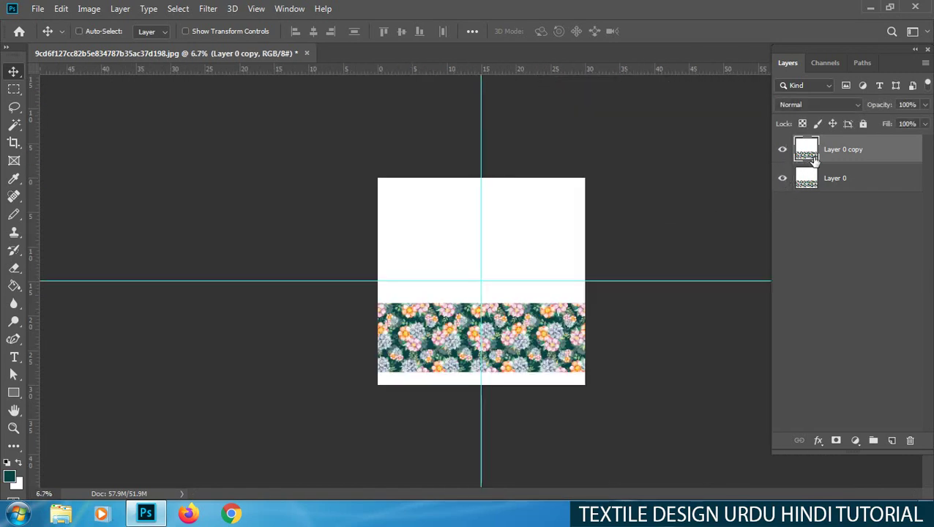
Merge the strip layers into Layer 0 and duplicate it as Layer 0 copy
key("ctrl+plus")
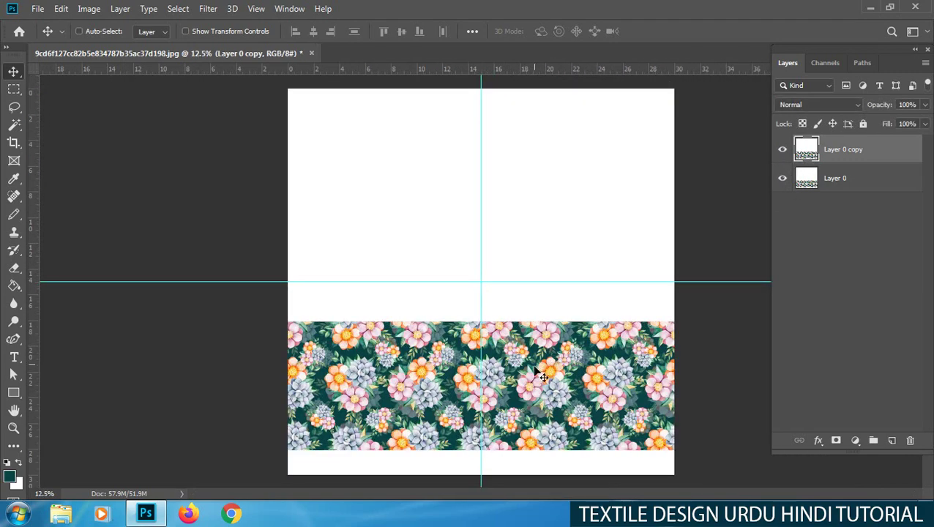
key("ctrl")
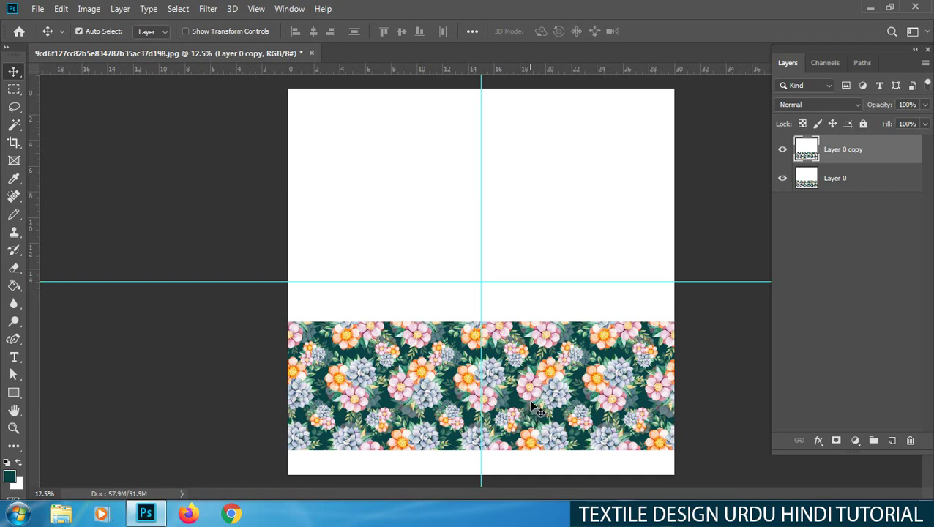
key("ctrl+z")
key("ctrl+shift+z")
key("ctrl+j")
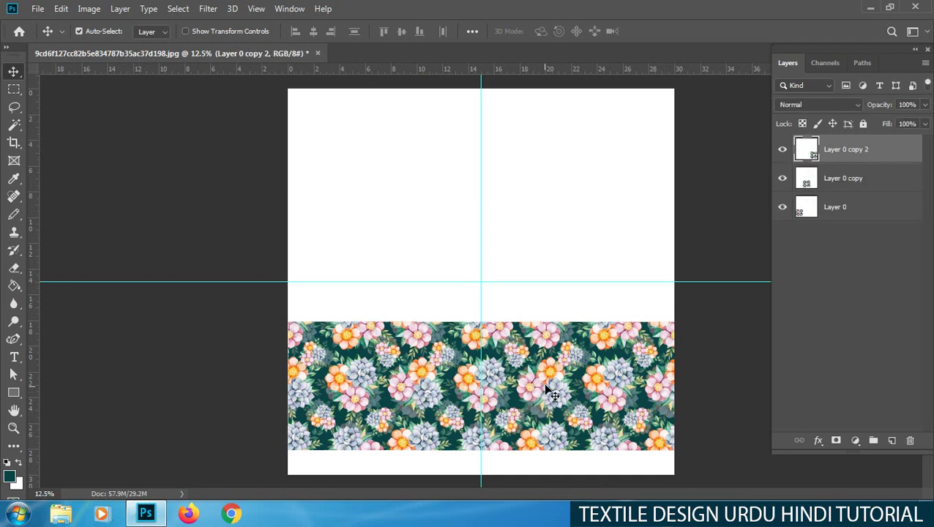
key("ctrl+e")
key("ctrl+e")
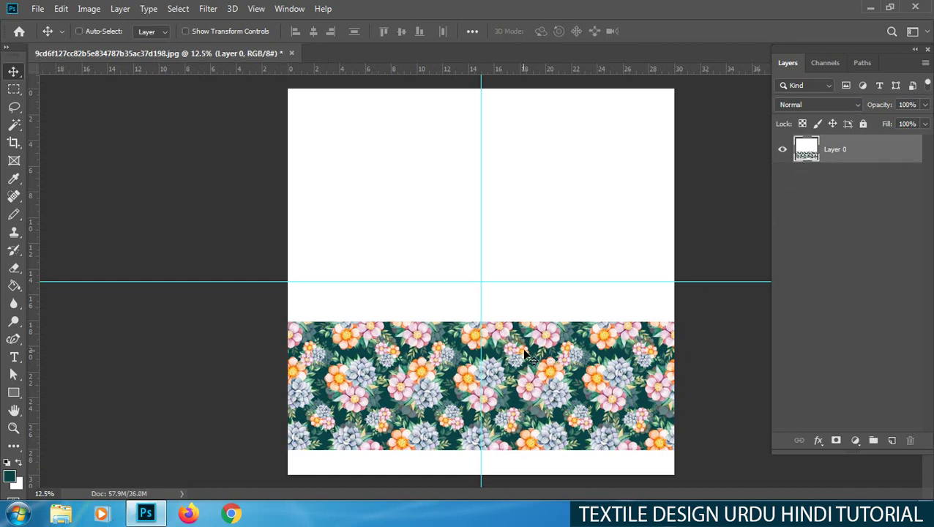
key("ctrl+j")
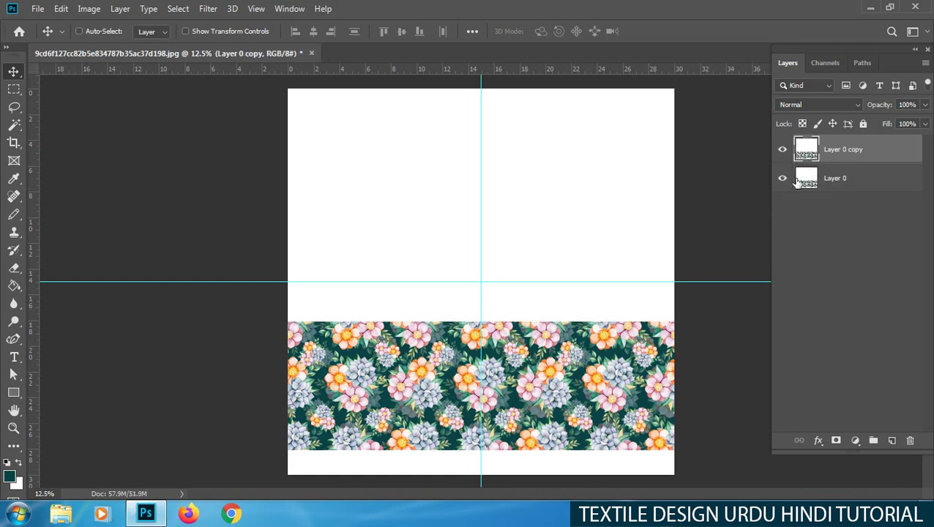
Stack the strip copy above the original, then add two more shifted copies up to Layer 0 copy 3
key("ctrl+t")
left_click(533, 429)
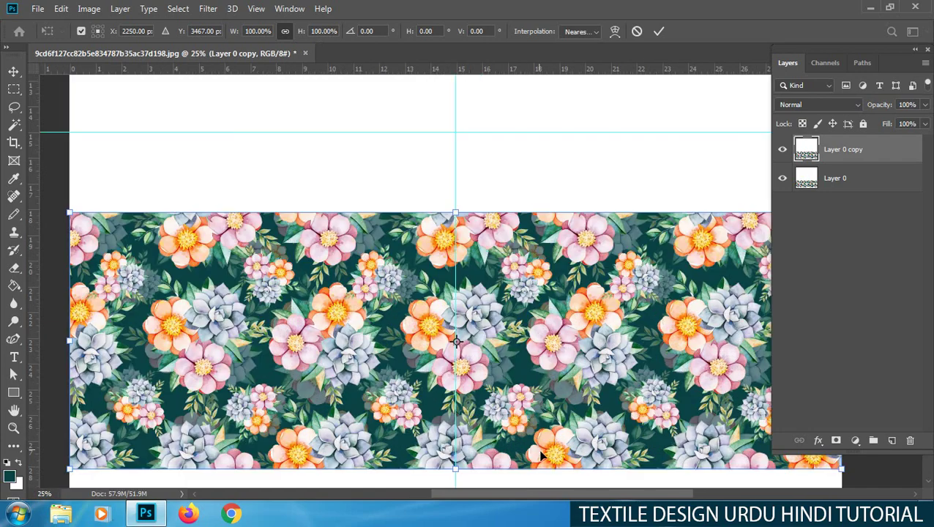
left_click_drag(536, 427, 549, 200)
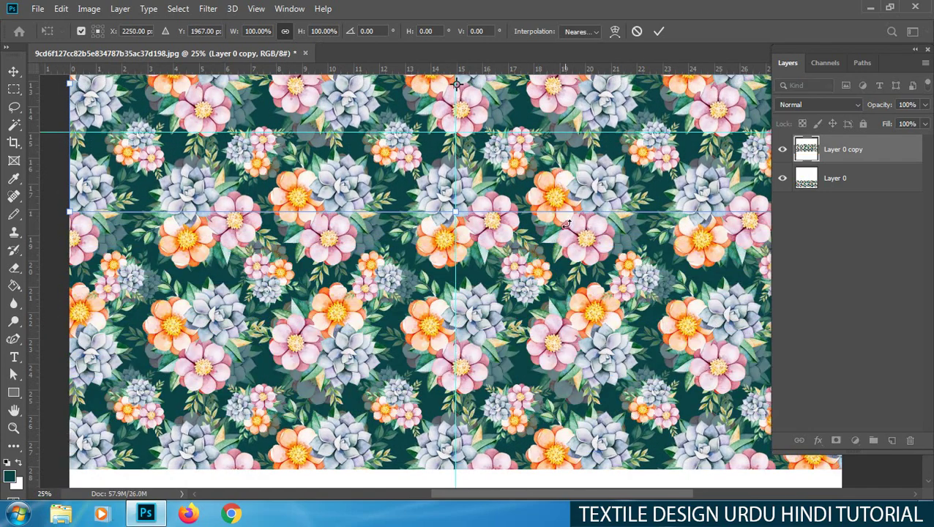
key("Return")
mouse_move(539, 265)
left_mouse_down()
mouse_move(554, 231)
mouse_move(516, 295)
left_mouse_up()
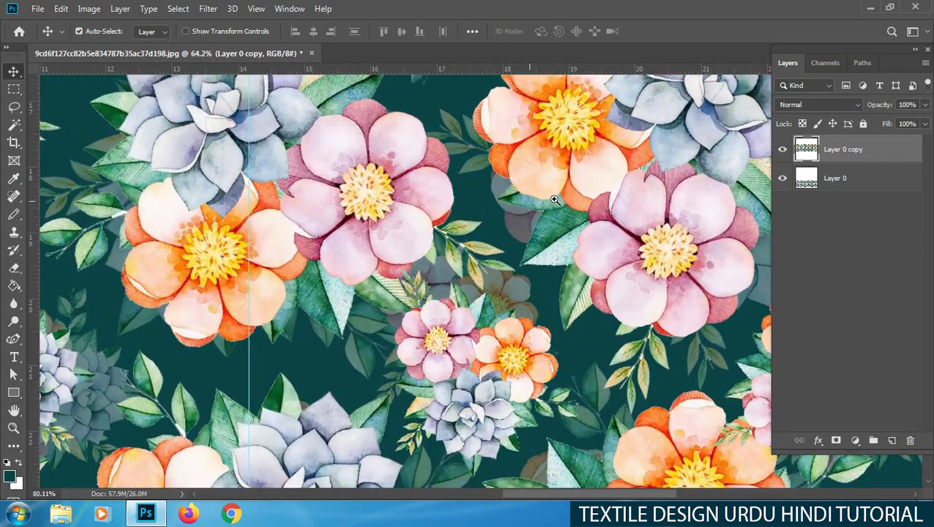
key("ctrl+r")
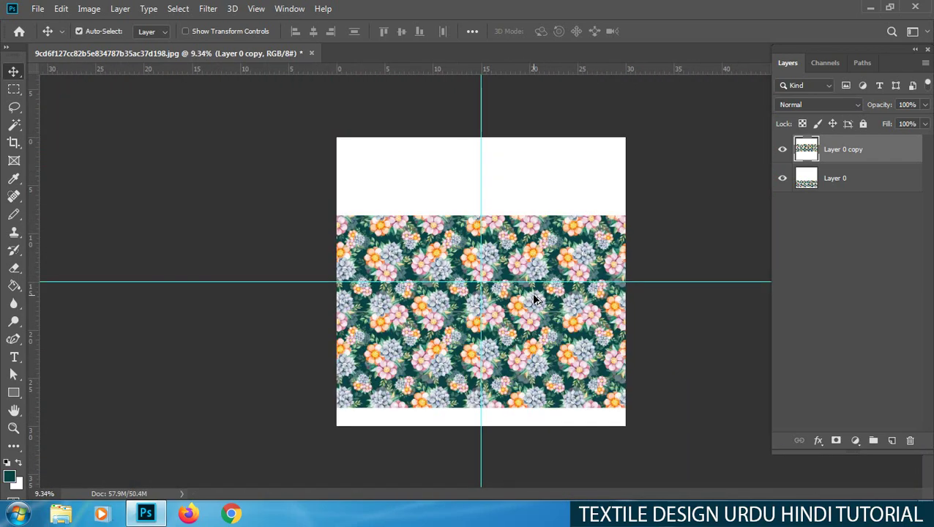
key("ctrl+shift+alt+t")
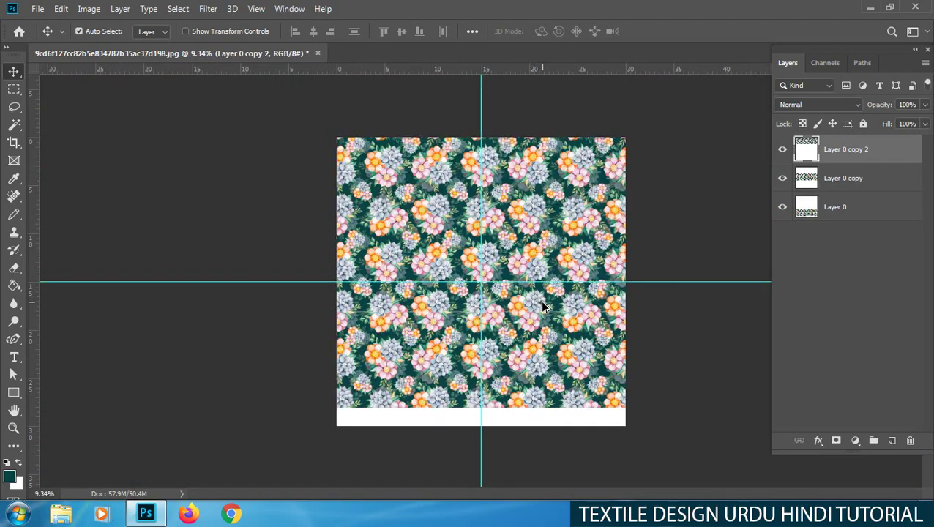
key("ctrl+shift+alt+t")
key("ctrl+alt+a")
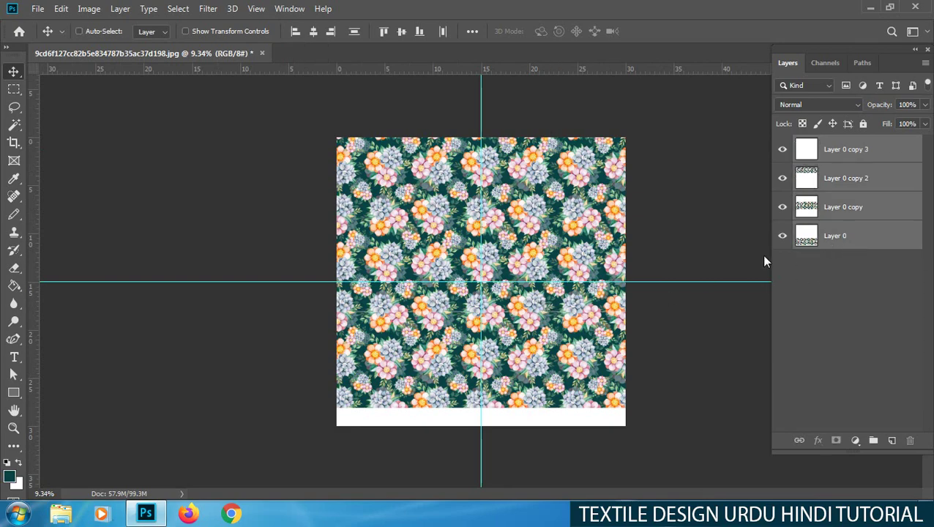
Merge the four strip layers into Layer 0 copy 3, hide the guides, and view at Print Size
key("ctrl+e")
scroll(512, 353, "up", 2)
scroll(512, 353, "up", 3)
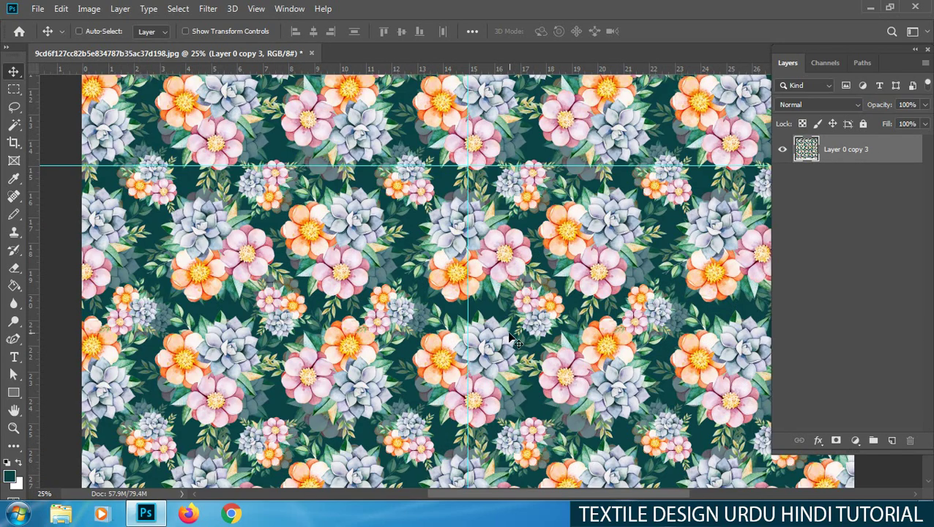
scroll(472, 341, "down", 3)
key("ctrl+semicolon")
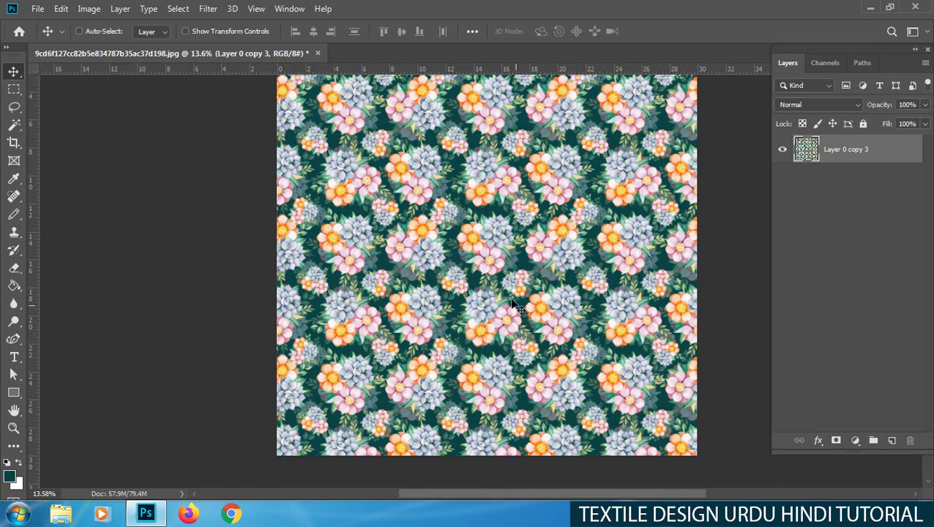
scroll(513, 277, "up", 3)
right_click(519, 265)
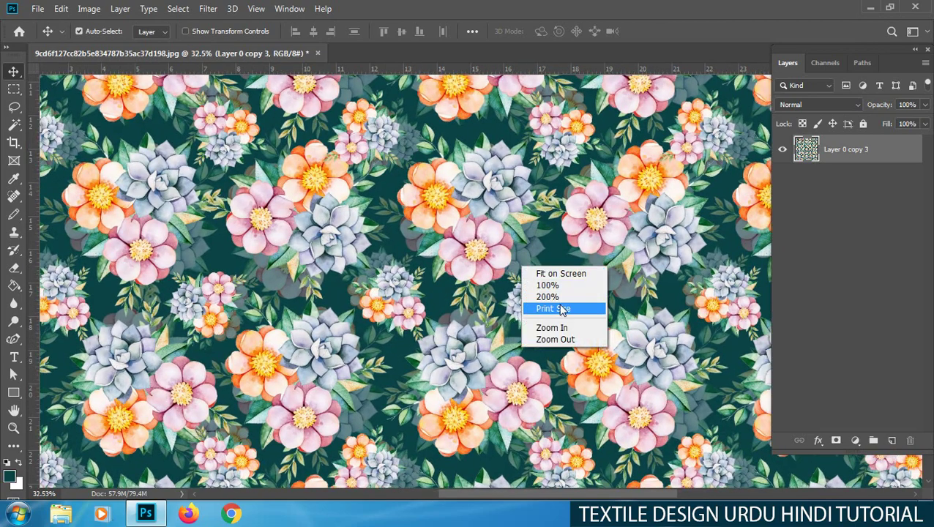
left_click(564, 311)
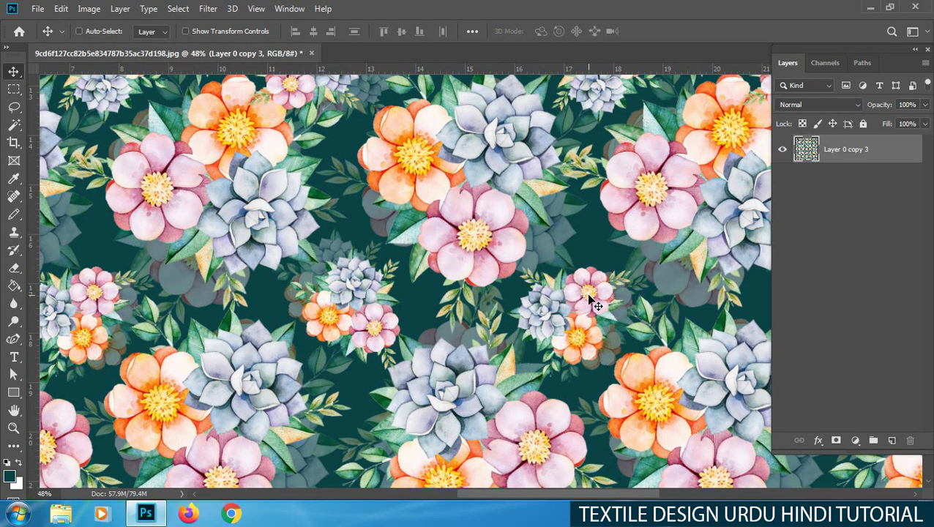